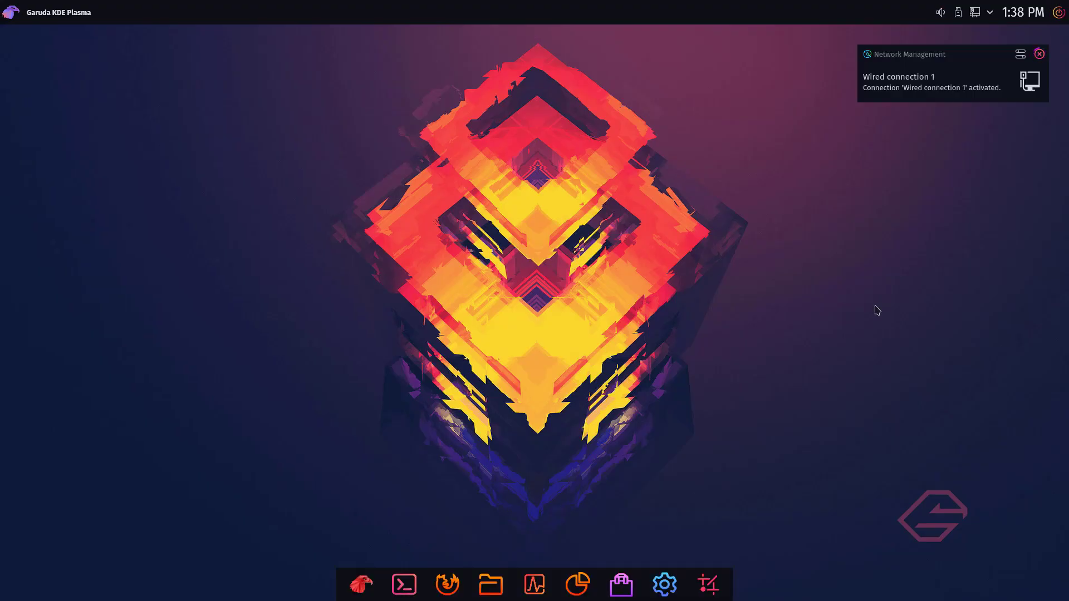
Browse the Add Widgets panel from the desktop menu without adding any, then dismiss the menu.
right_click(630, 116)
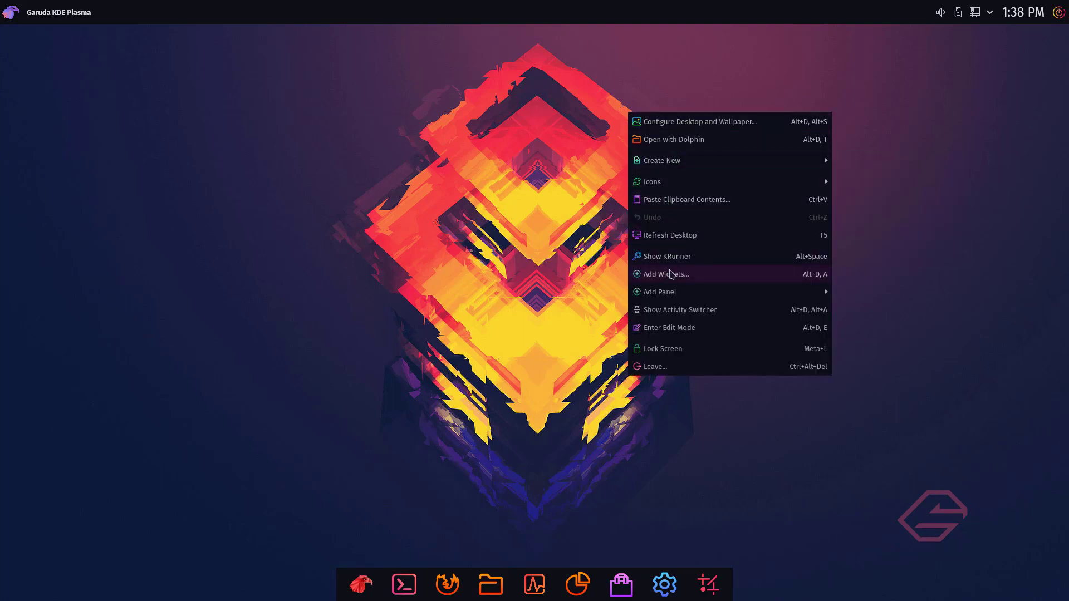
left_click(672, 278)
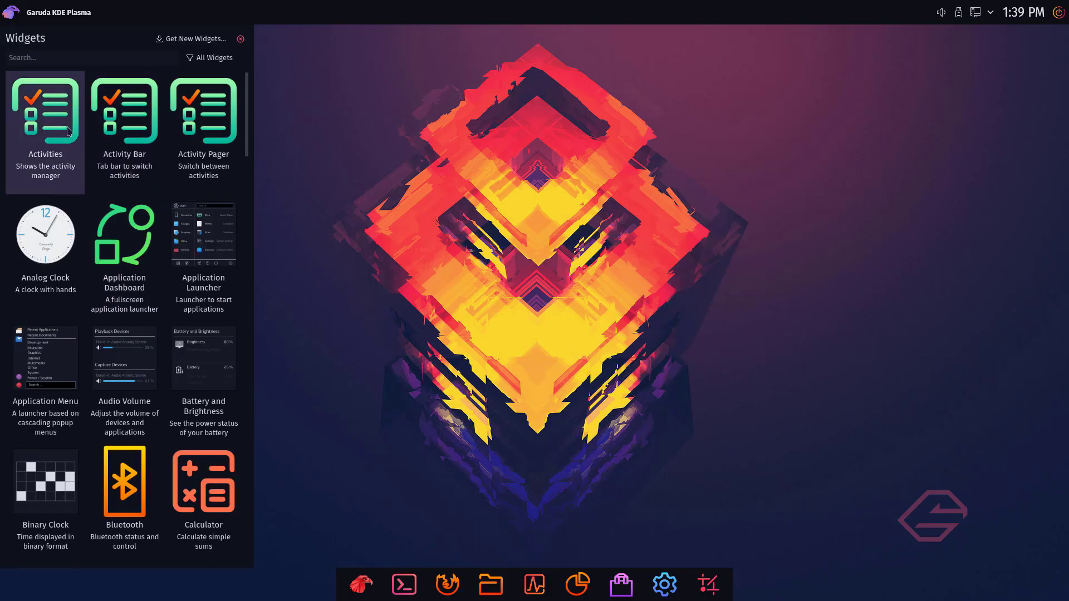
scroll(144, 211, "down", 2)
scroll(150, 242, "down", 2)
scroll(155, 267, "down", 2)
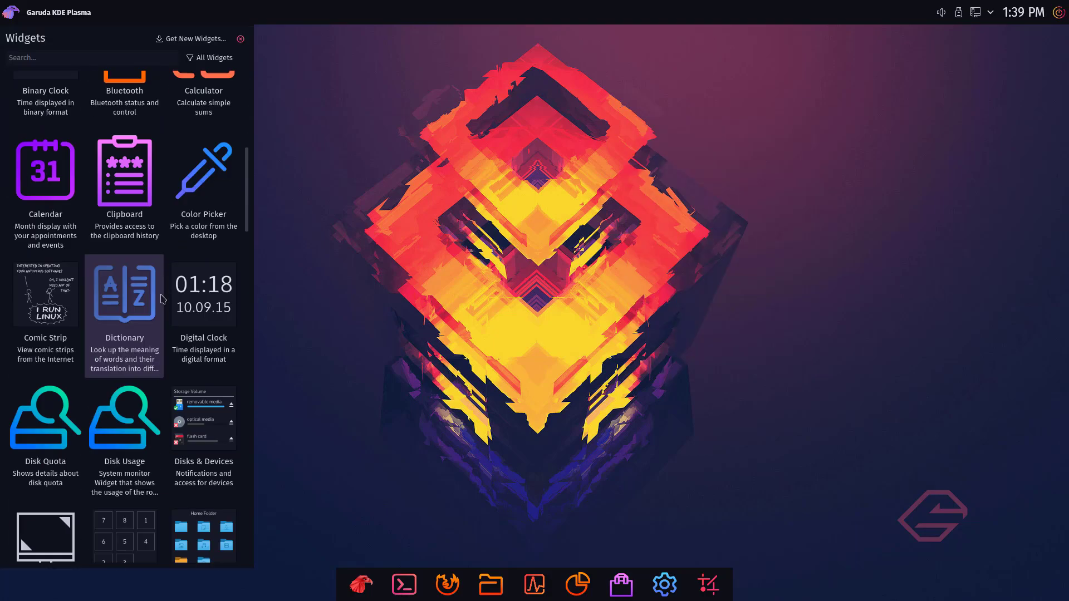
scroll(162, 299, "down", 3)
scroll(161, 301, "down", 2)
scroll(161, 310, "down", 2)
scroll(161, 317, "down", 3)
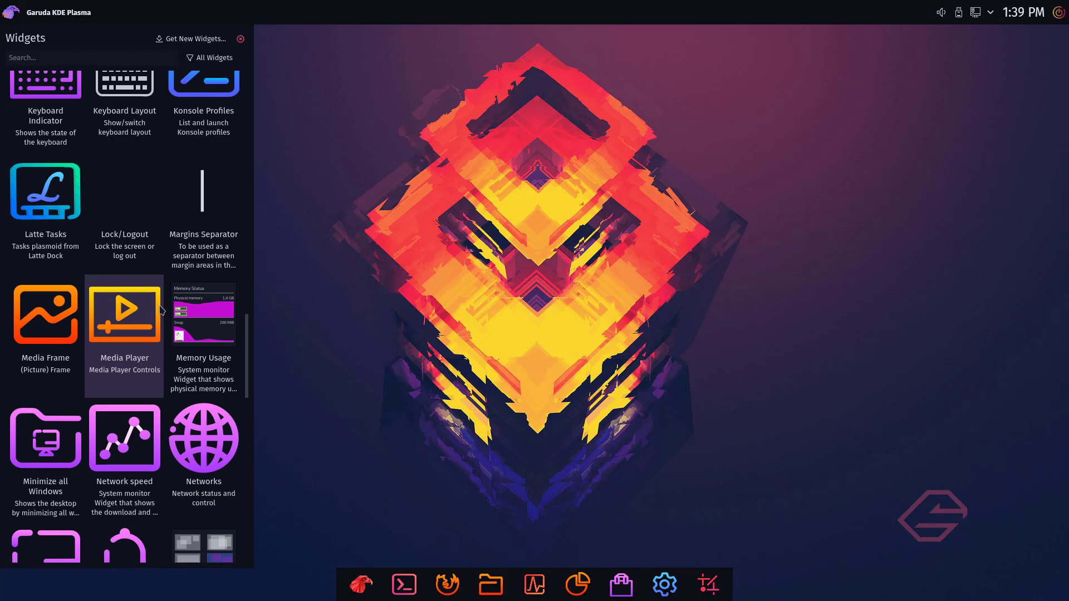
scroll(161, 326, "down", 3)
scroll(161, 327, "down", 5)
scroll(162, 327, "down", 1)
left_click(262, 302)
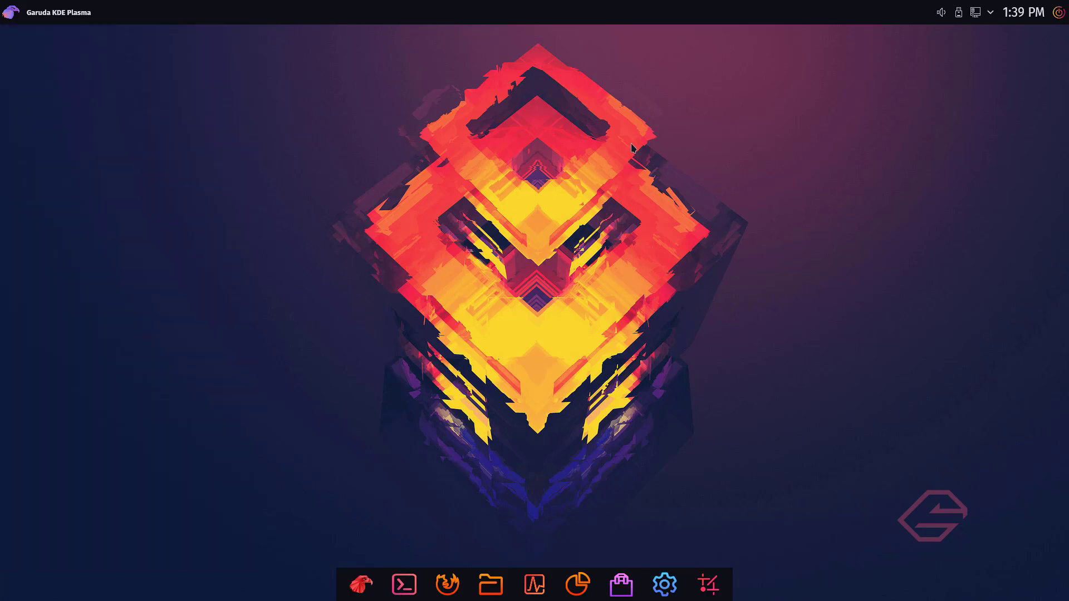
right_click(633, 146)
left_click(706, 461)
Run 'uname -a' in a new Alacritty terminal to print the kernel information line.
left_click(404, 585)
type("uname -a")
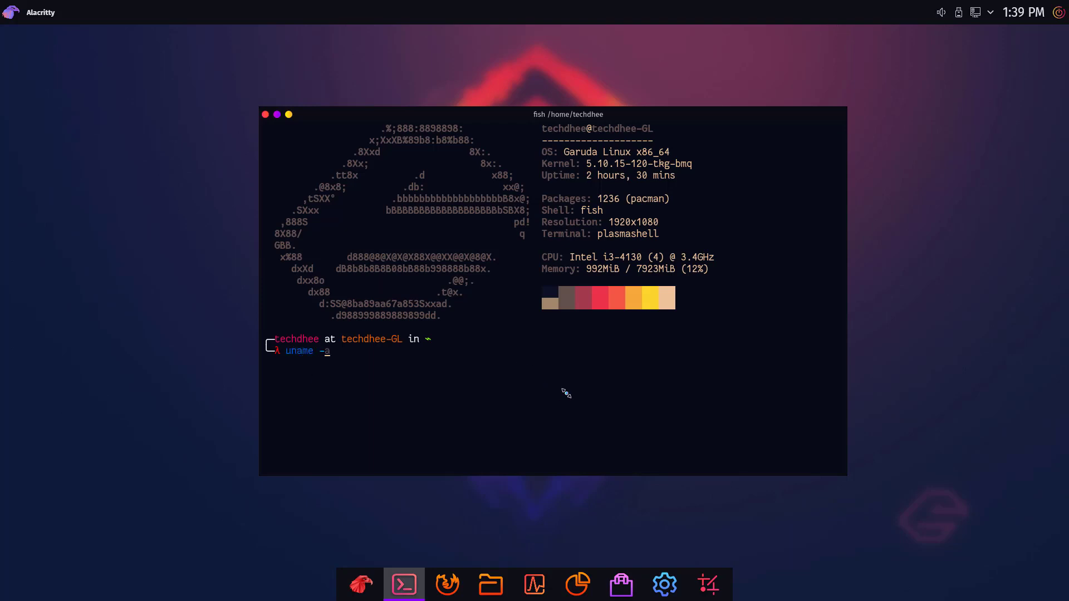
key("Return")
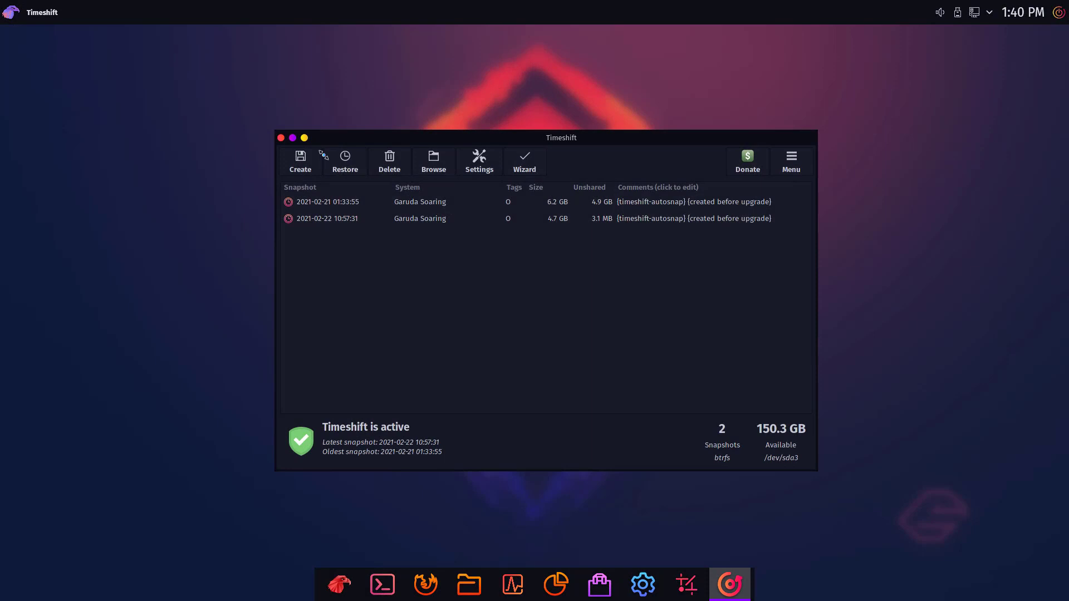
Create a third Timeshift snapshot, then view and close the About dialog.
left_click(312, 158)
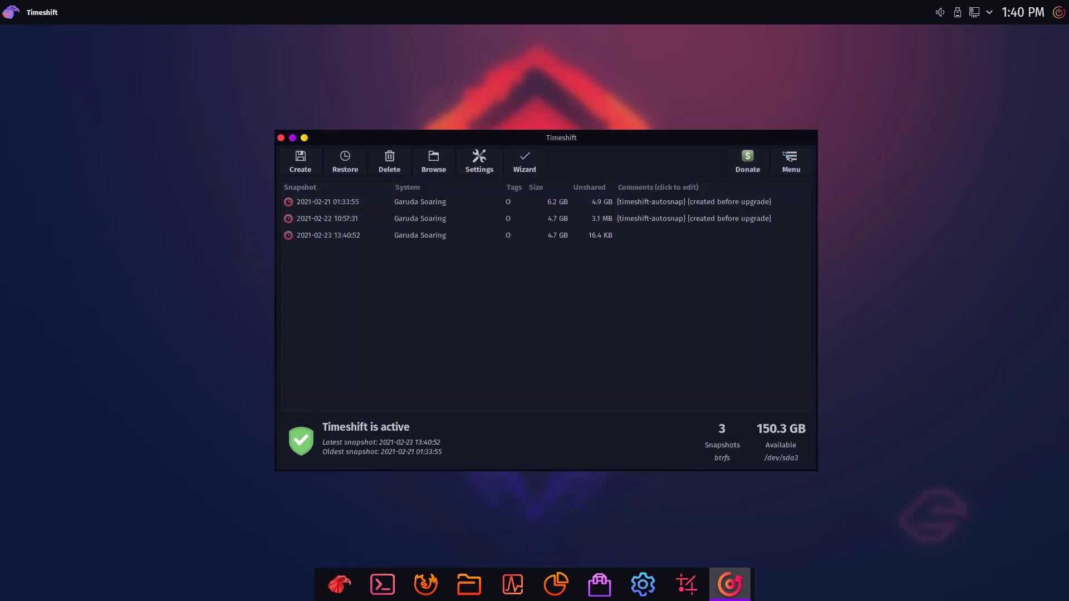
left_click(789, 159)
left_click(806, 179)
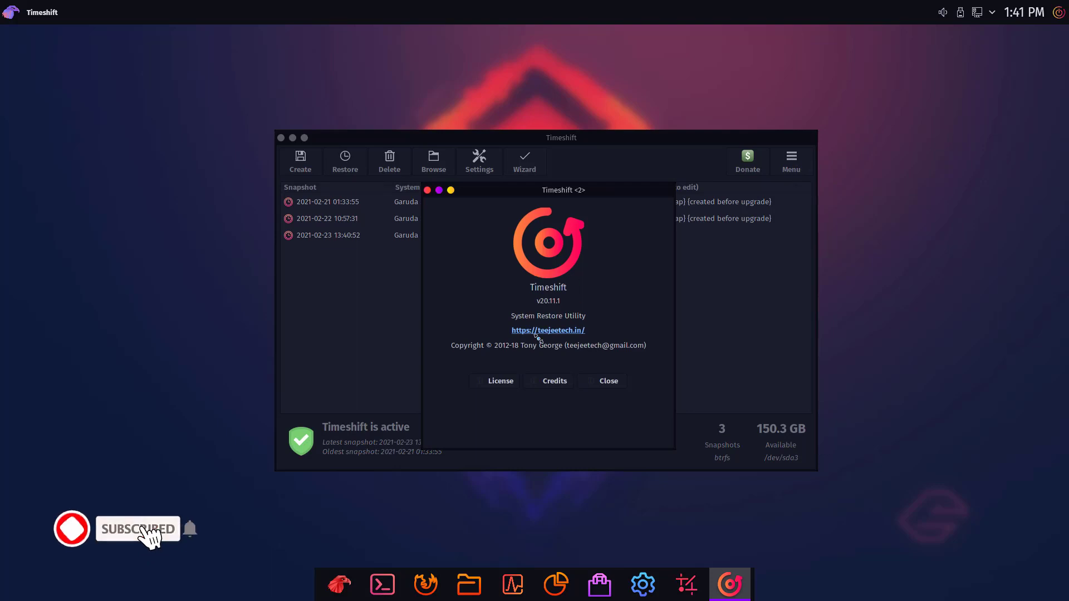
left_click(609, 382)
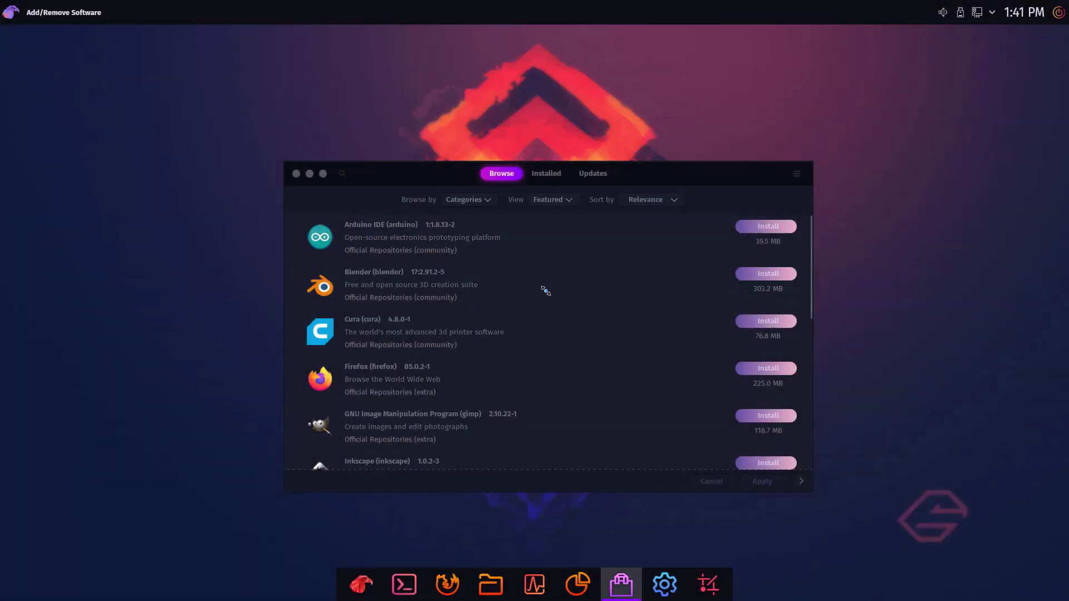
View Blender's details page and return to the featured software list.
left_click(547, 289)
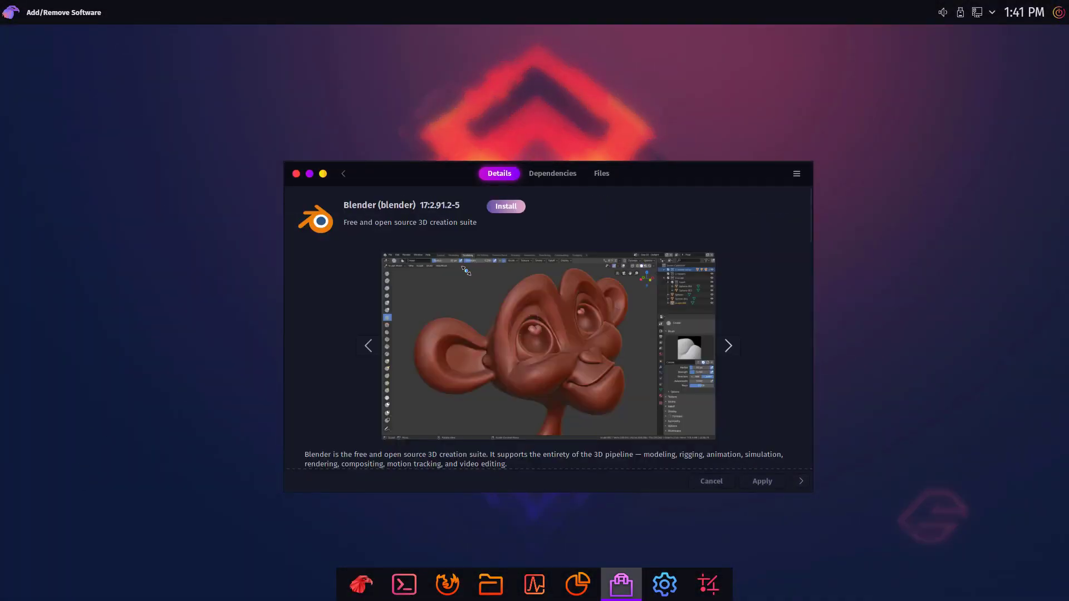
left_click(343, 174)
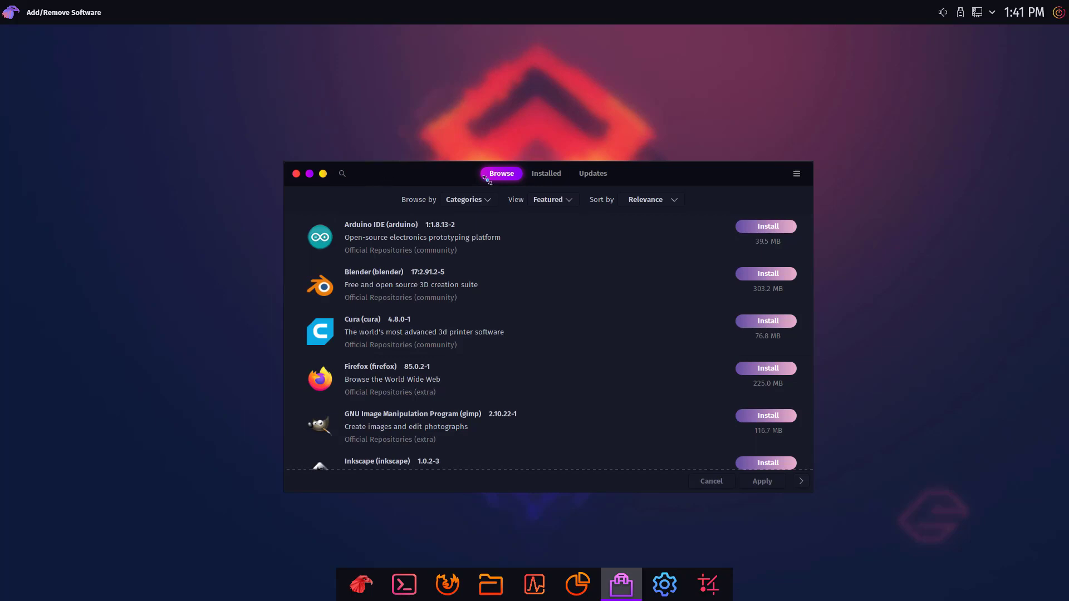
scroll(400, 273, "down", 2)
scroll(471, 262, "down", 7)
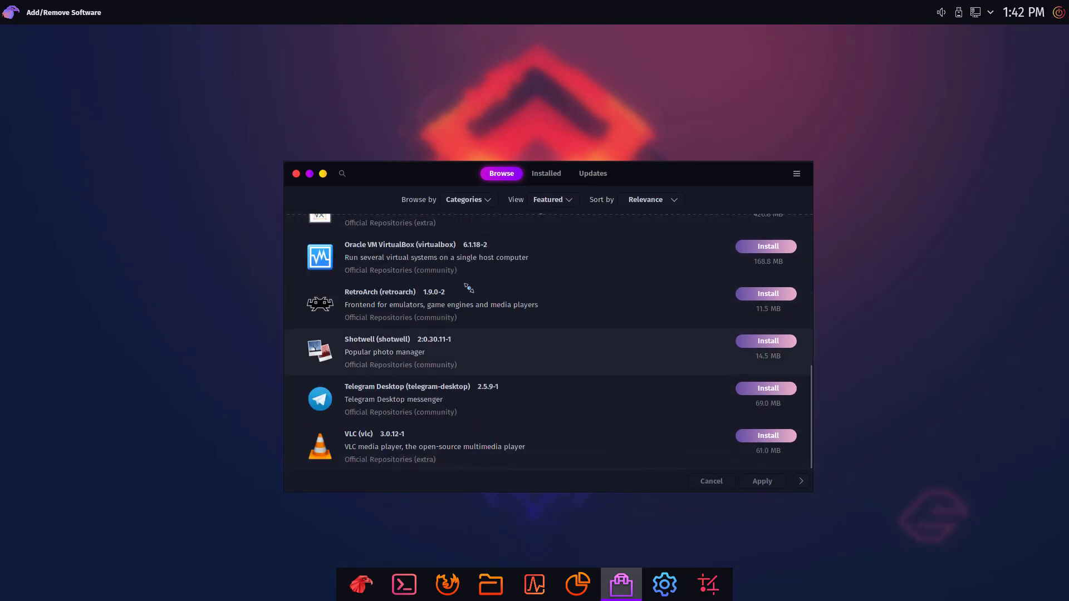
Review the Installed packages and the Updates check reporting the system up to date.
left_click(547, 173)
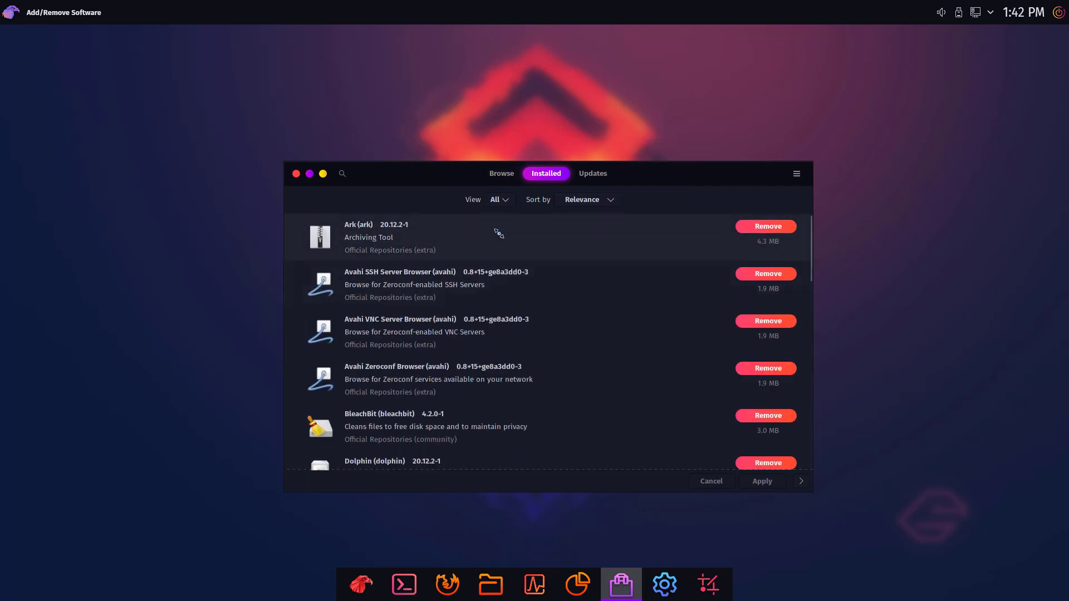
left_click(593, 173)
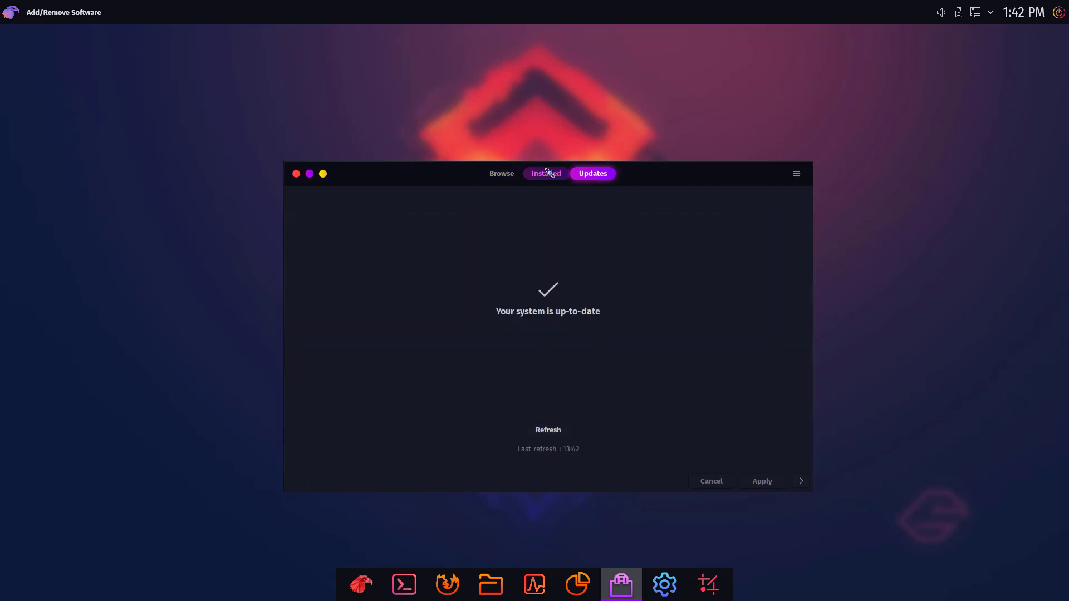
left_click(546, 173)
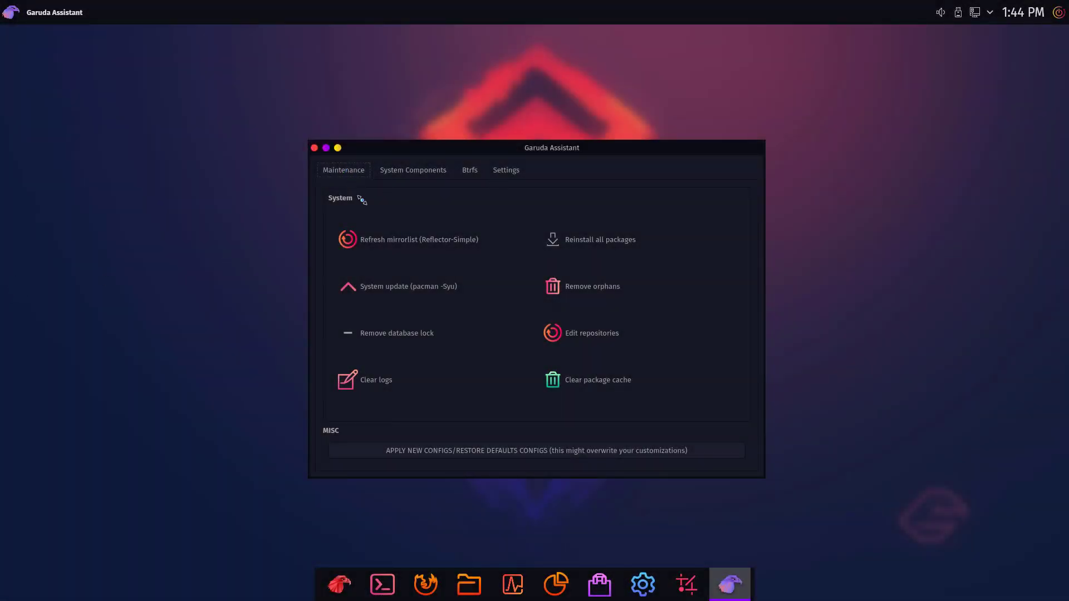
Review the System Components, Btrfs and Settings pages, returning to Maintenance.
left_click(393, 170)
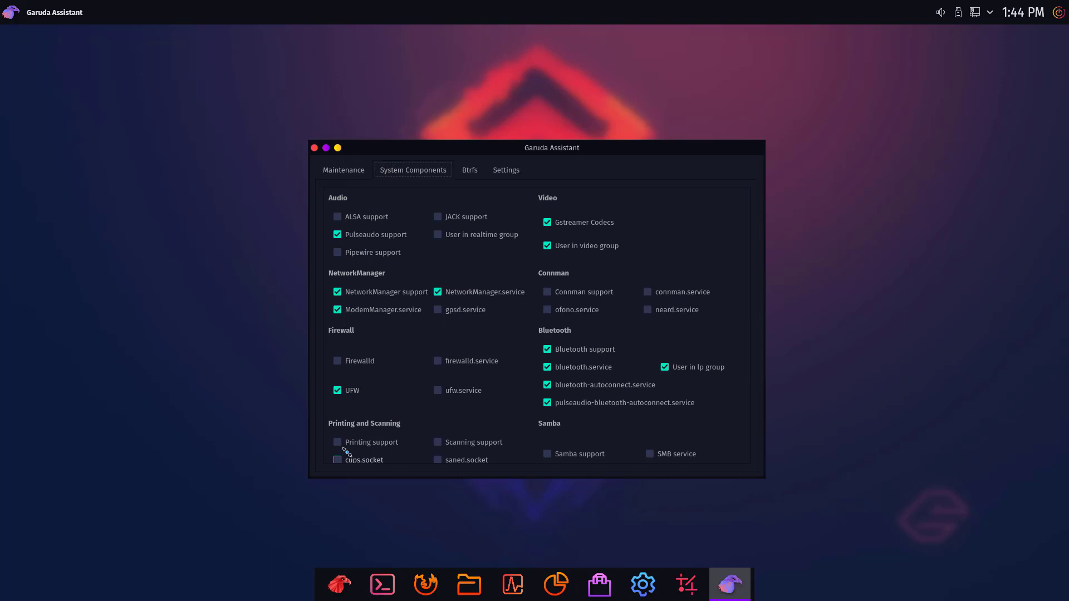
scroll(589, 372, "down", 3)
scroll(594, 375, "down", 2)
left_click(470, 169)
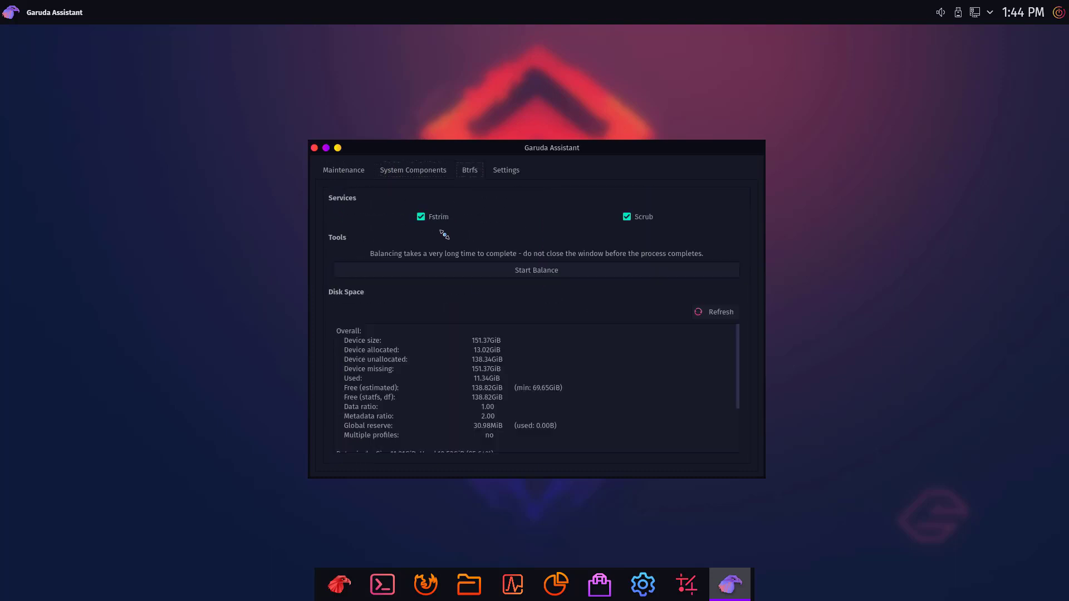
scroll(458, 364, "down", 3)
left_click(507, 171)
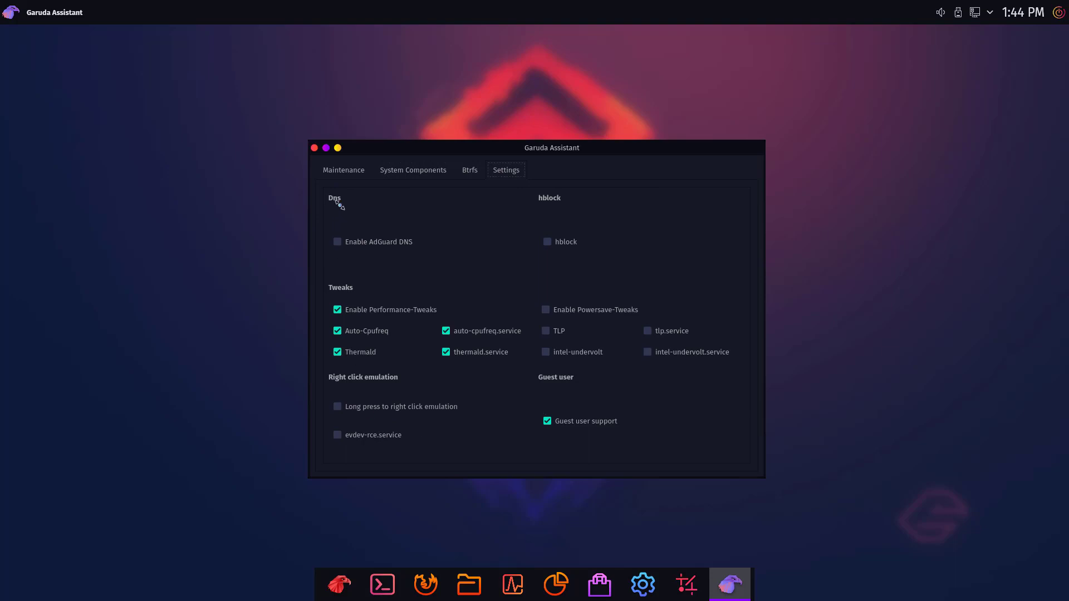
left_click(343, 169)
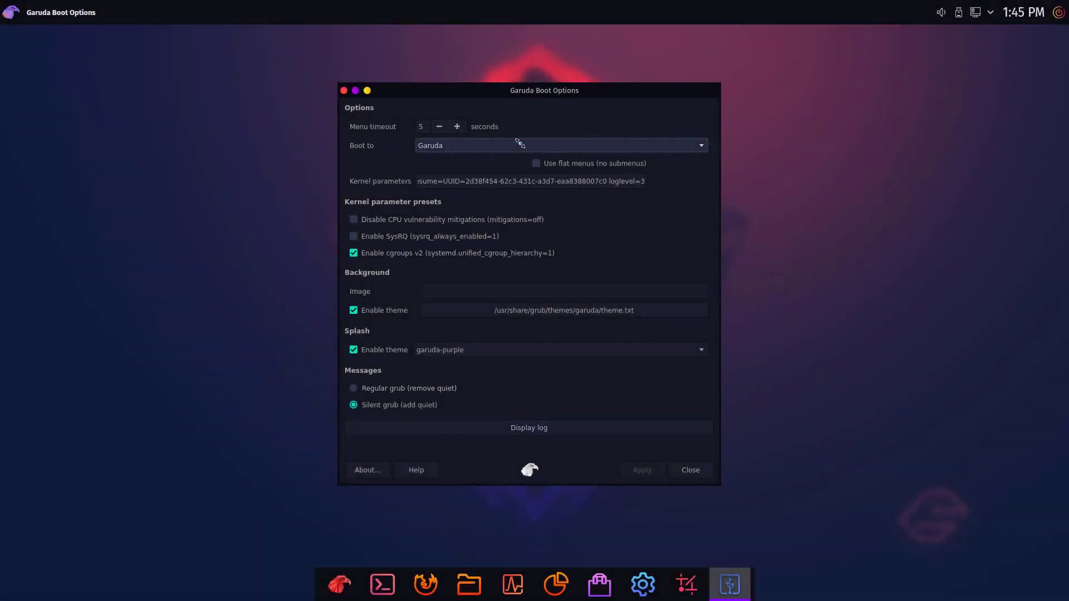
List the available entries in the Boot to dropdown of Garuda Boot Options.
left_click(511, 145)
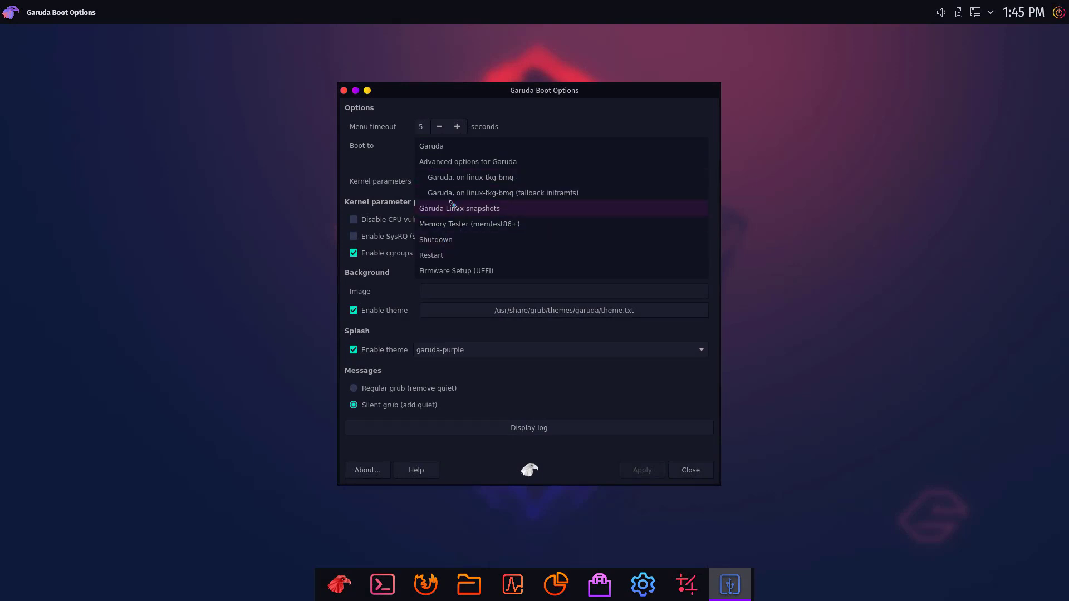
Keep Garuda as the boot entry, then view and close the About dialog.
left_click(484, 398)
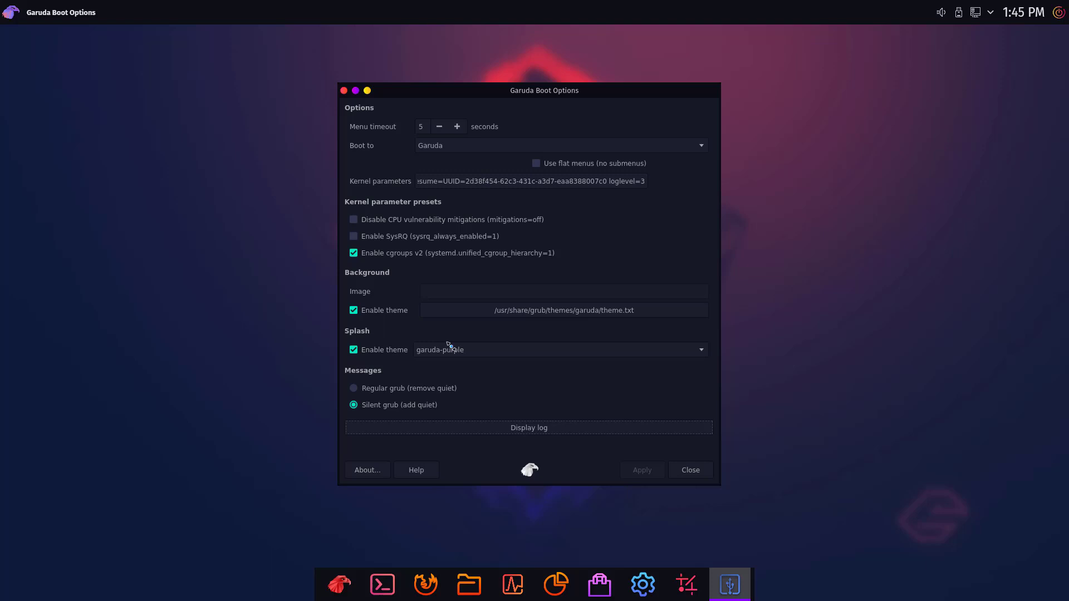
left_click(364, 470)
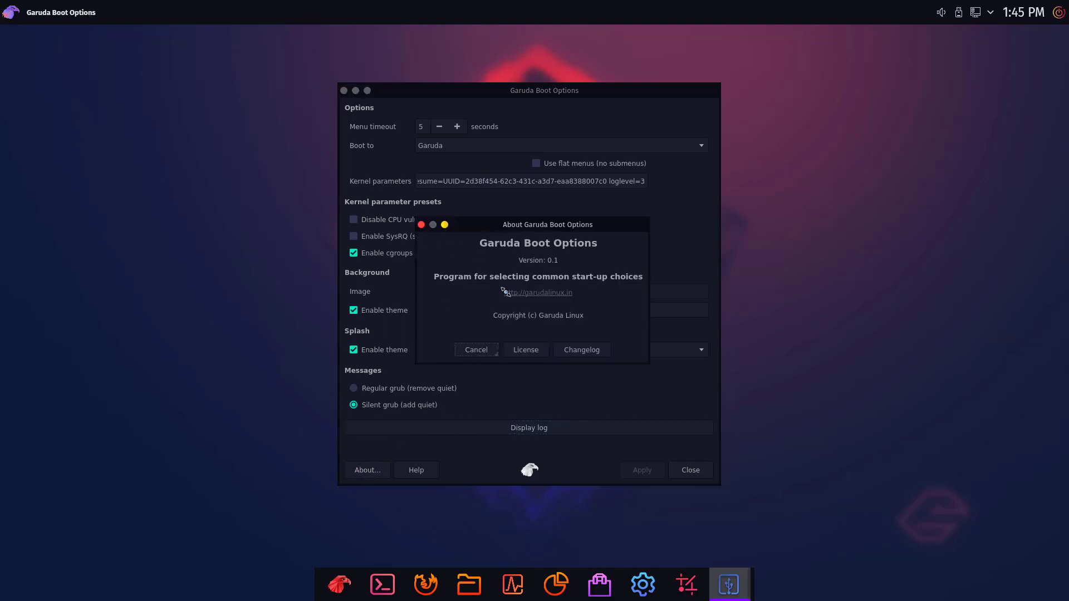
left_click(477, 349)
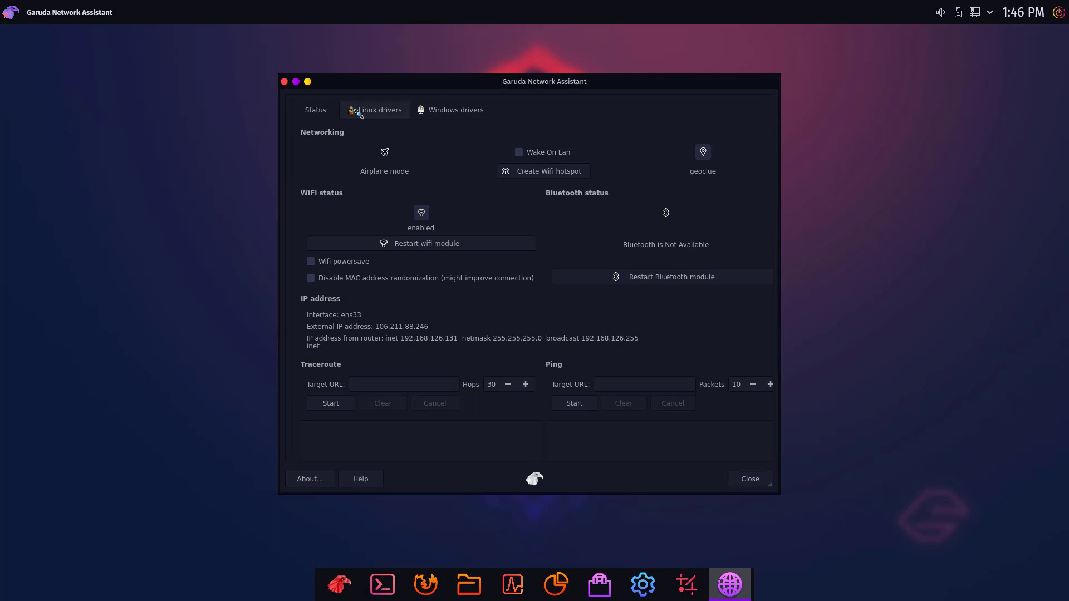
left_click(355, 109)
left_click(321, 107)
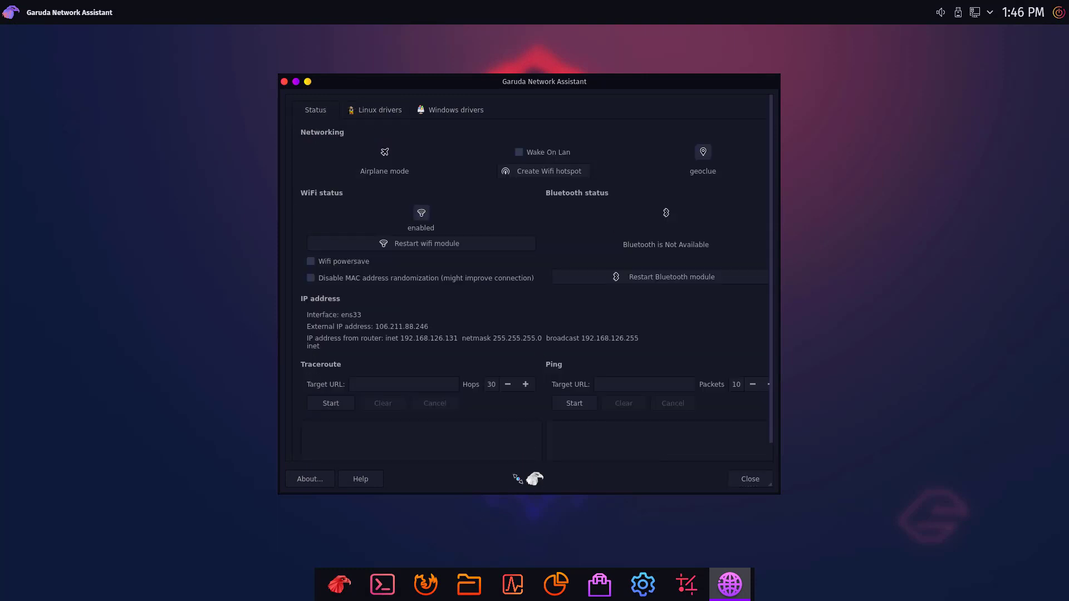
left_click(309, 478)
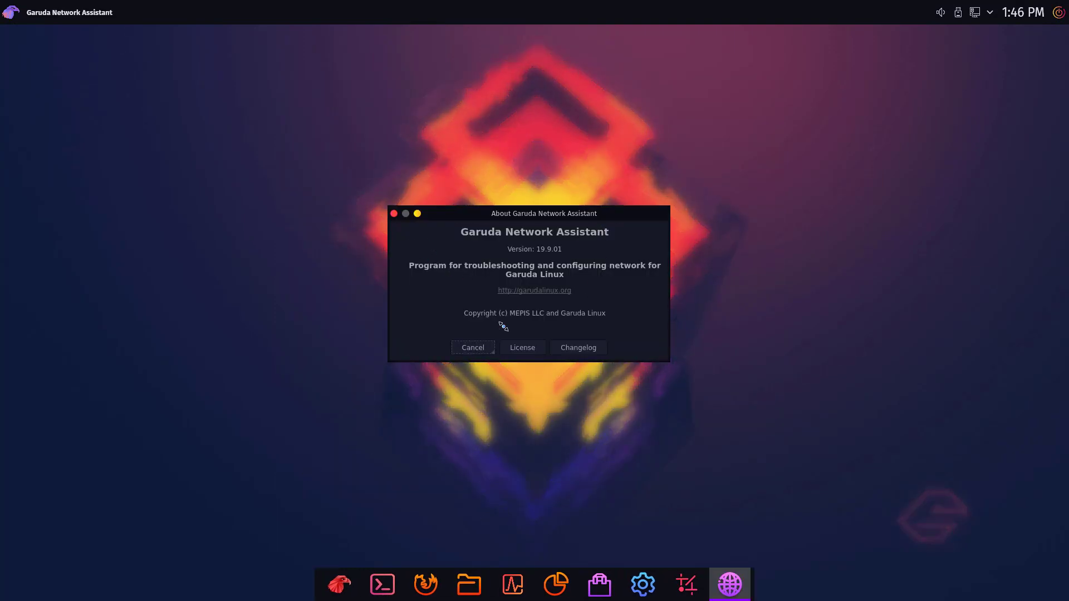
left_click(473, 347)
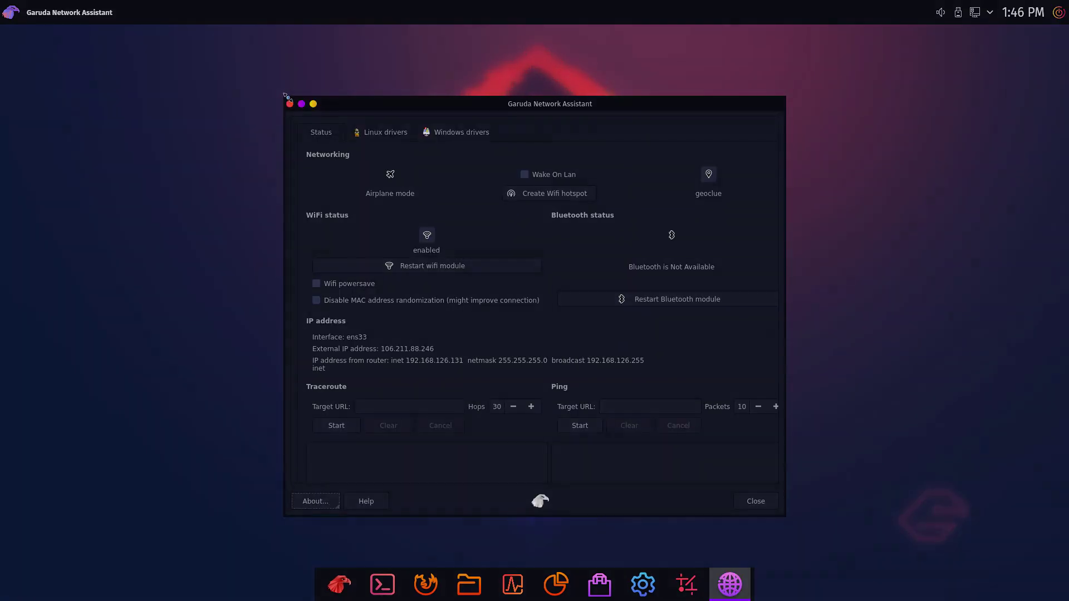
scroll(627, 313, "down", 2)
scroll(623, 336, "down", 4)
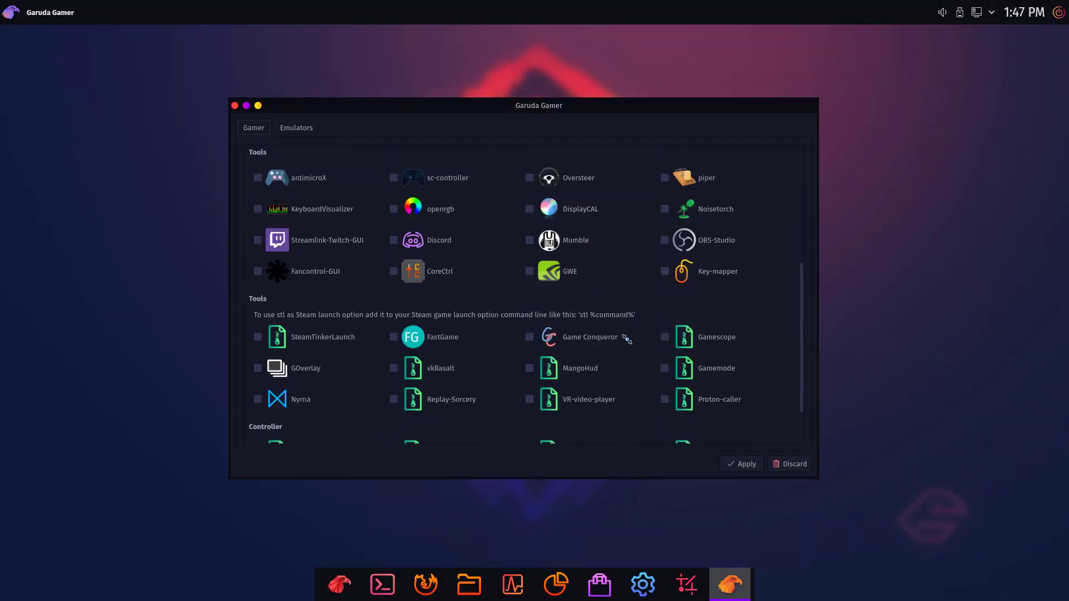
scroll(623, 348, "down", 1)
scroll(624, 349, "up", 7)
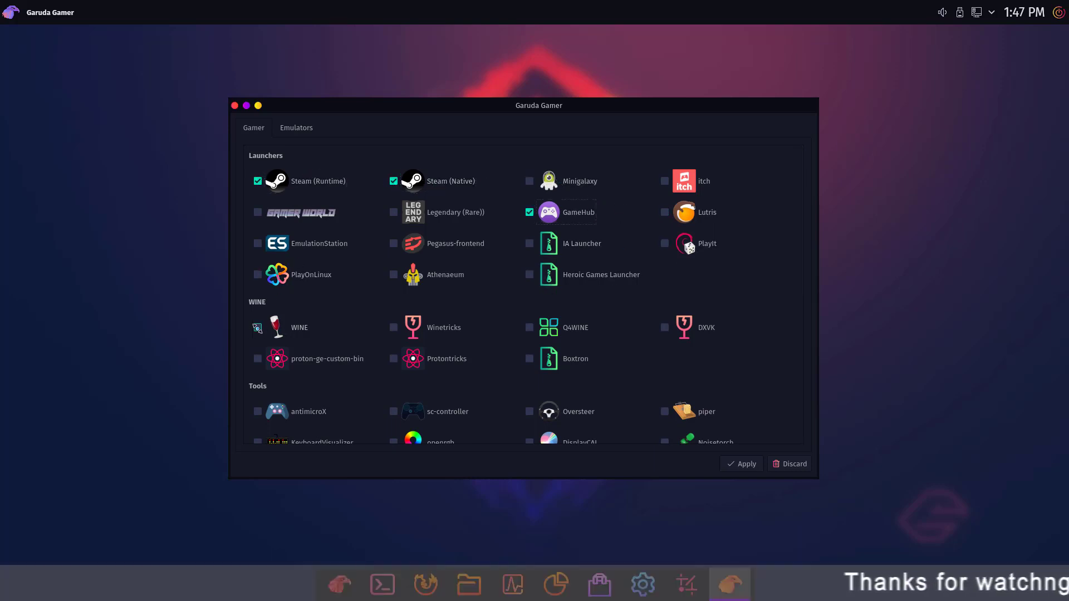
scroll(422, 292, "down", 2)
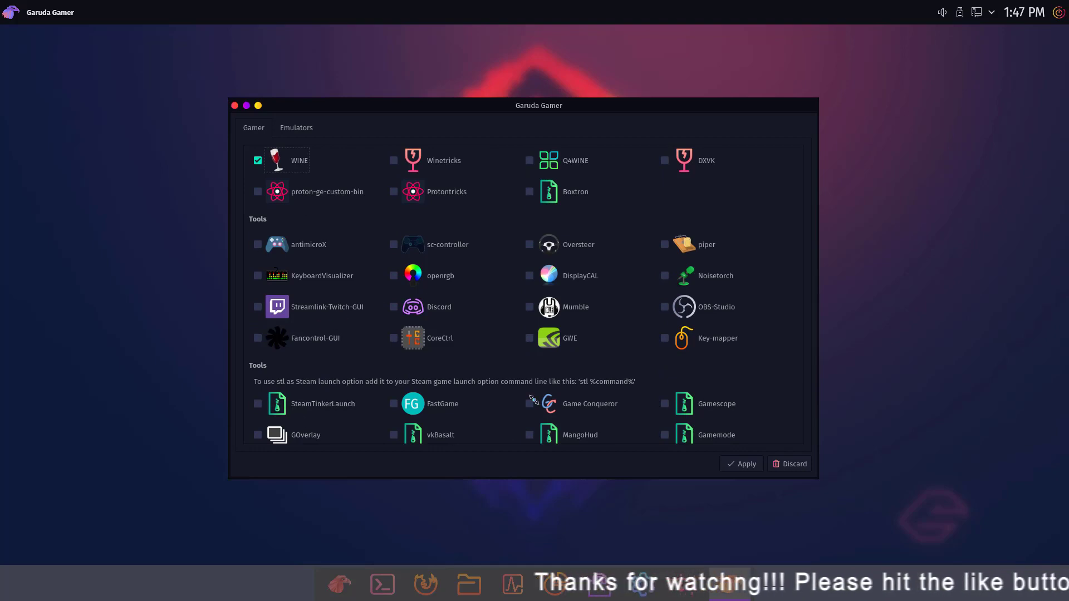
Browse the launcher's categories and Places tab, then close it.
left_click(665, 307)
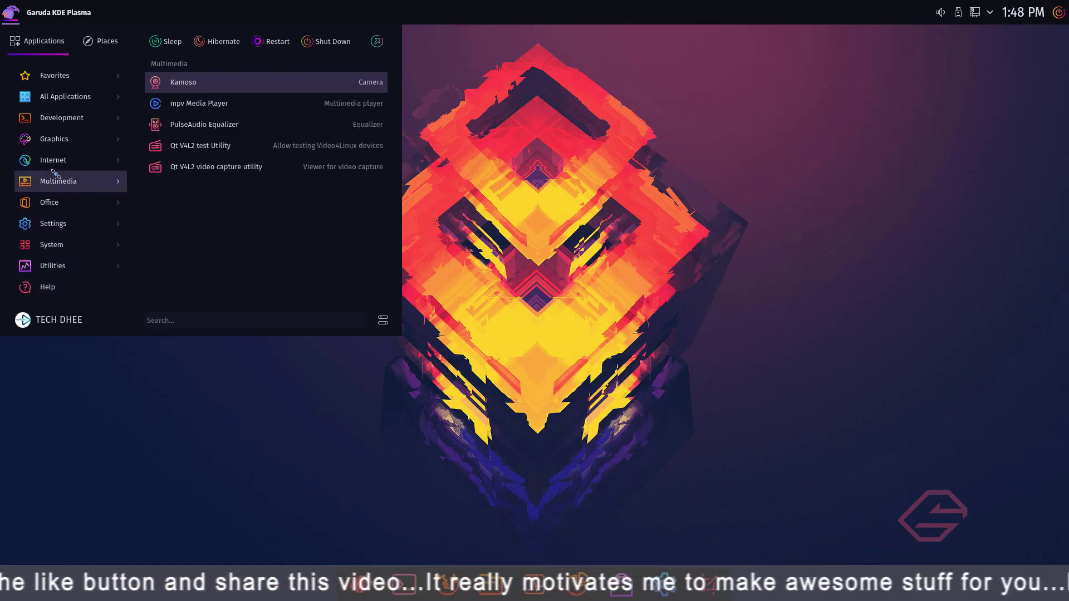
left_click(97, 41)
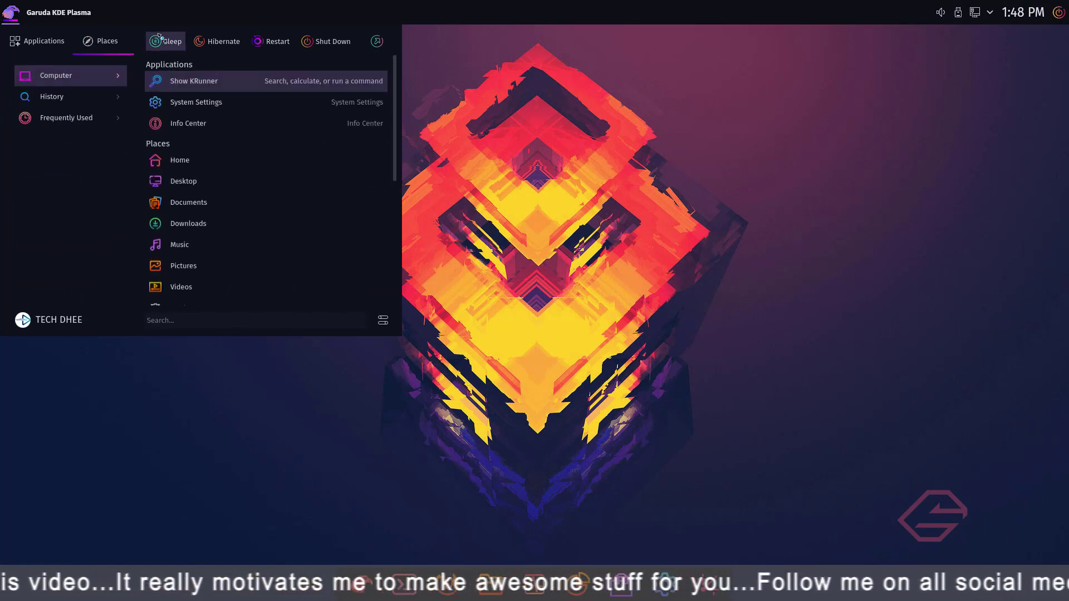
key("Escape")
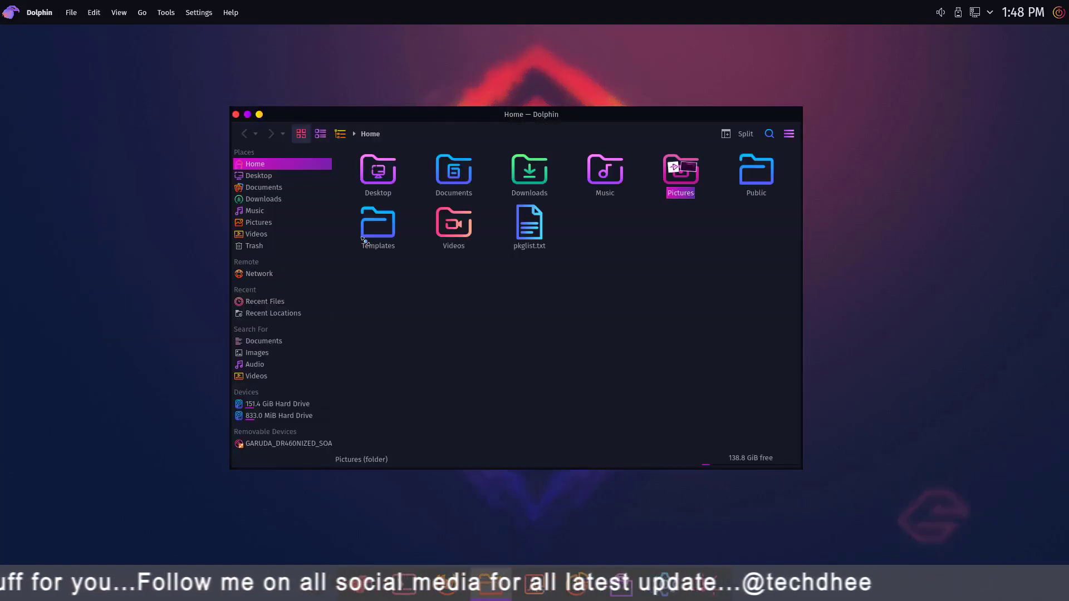
Browse the Downloads folder in Dolphin and return to Home.
left_click(263, 200)
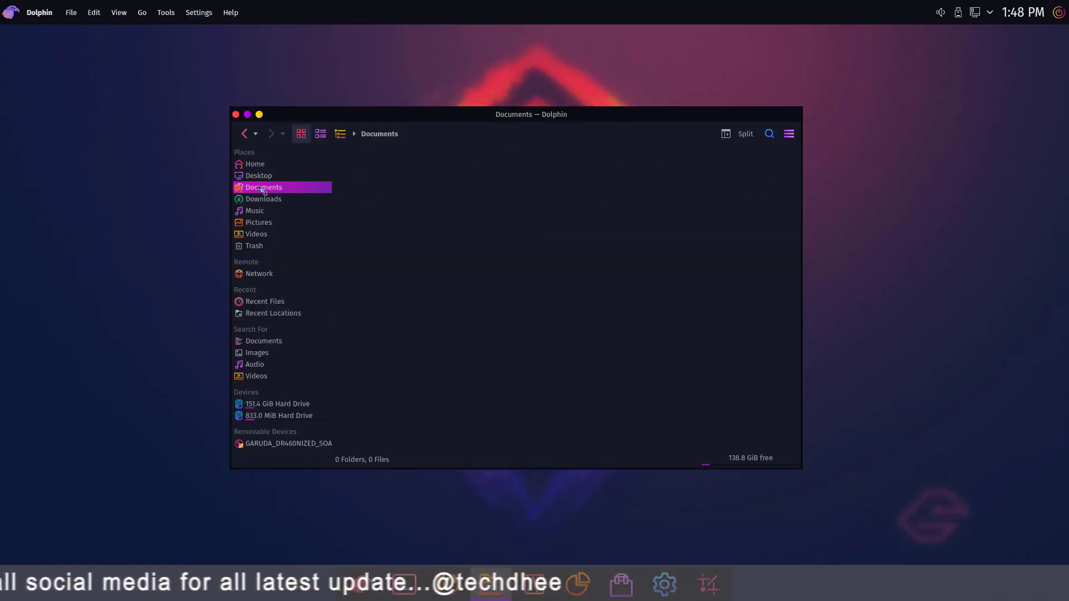
left_click(255, 165)
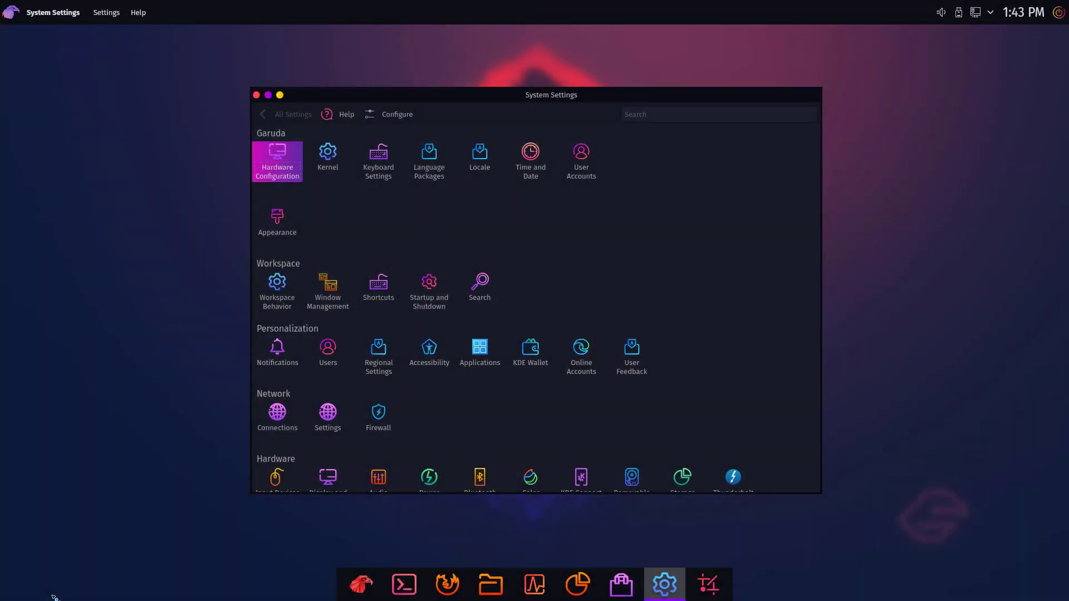
left_click(325, 167)
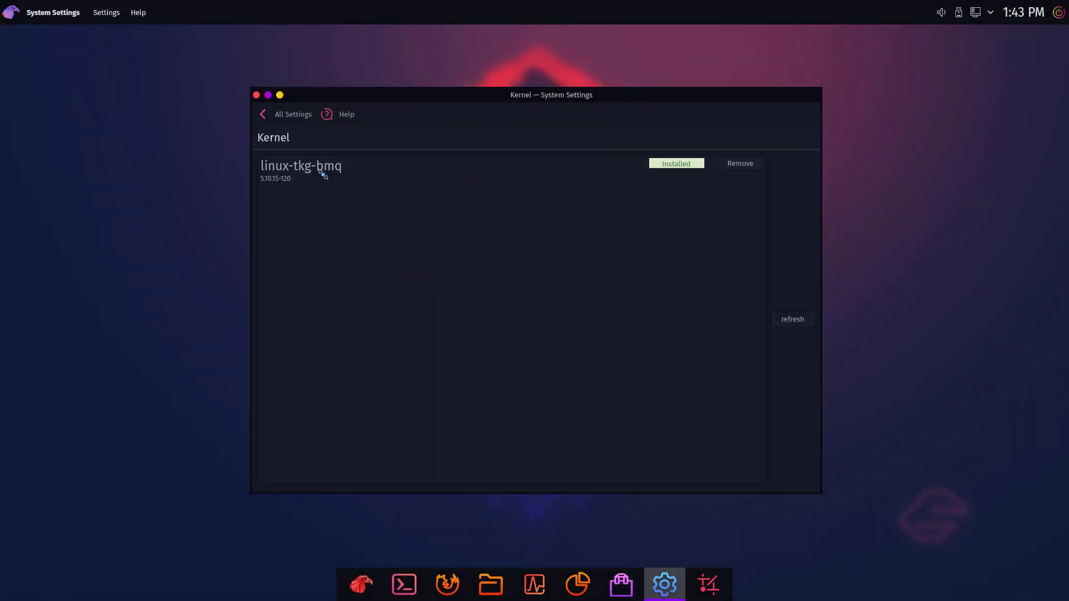
left_click(266, 114)
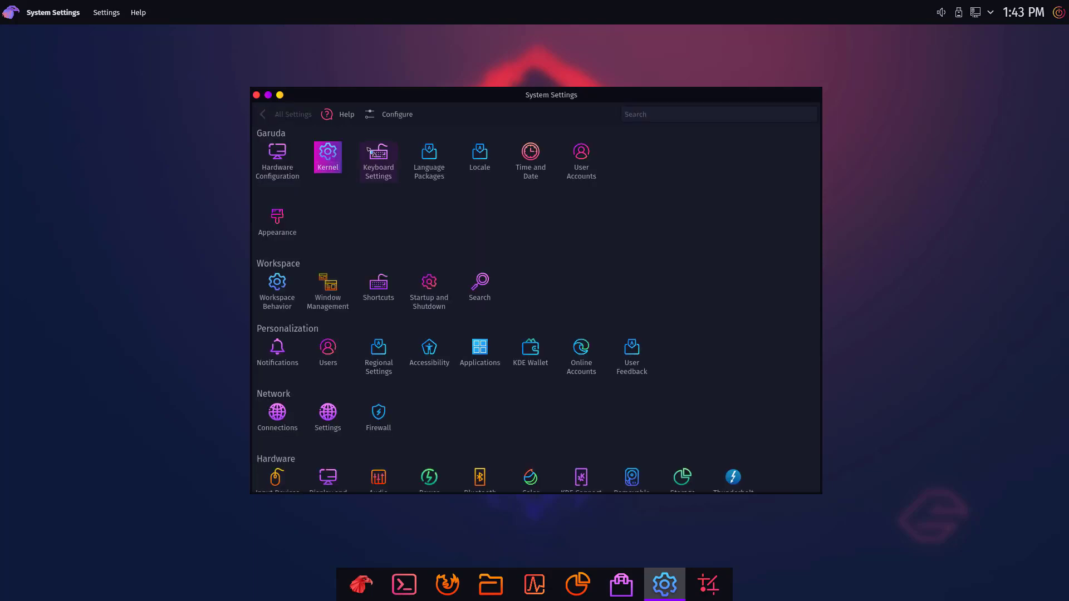
left_click(394, 164)
left_click(260, 113)
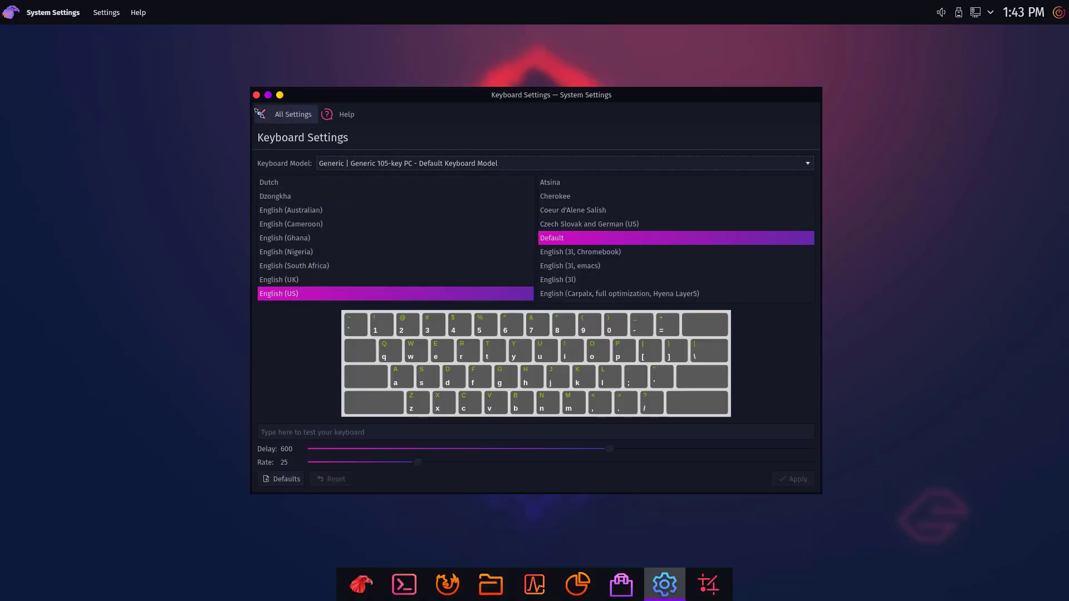
left_click(427, 164)
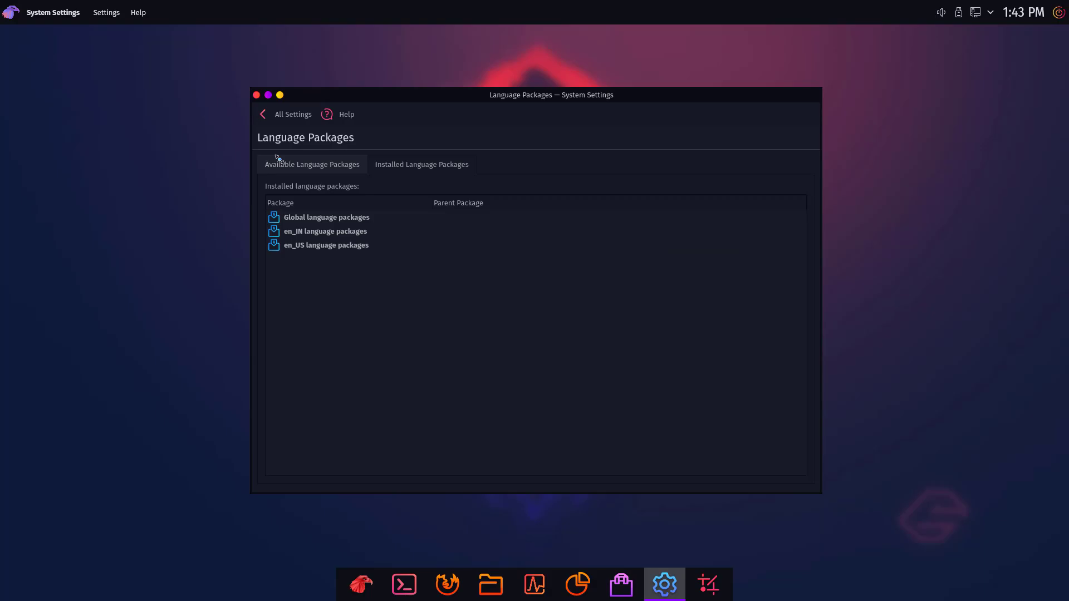
left_click(261, 114)
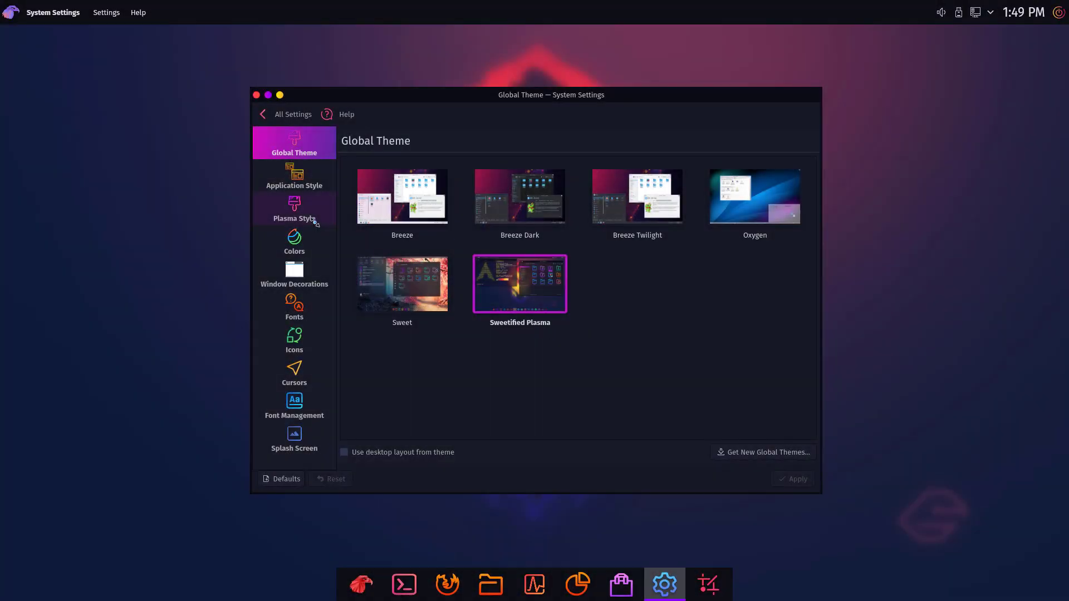
Survey the Application Style, Plasma Style, Window Decorations, Colors, Fonts, Icons and Cursors pages.
left_click(305, 174)
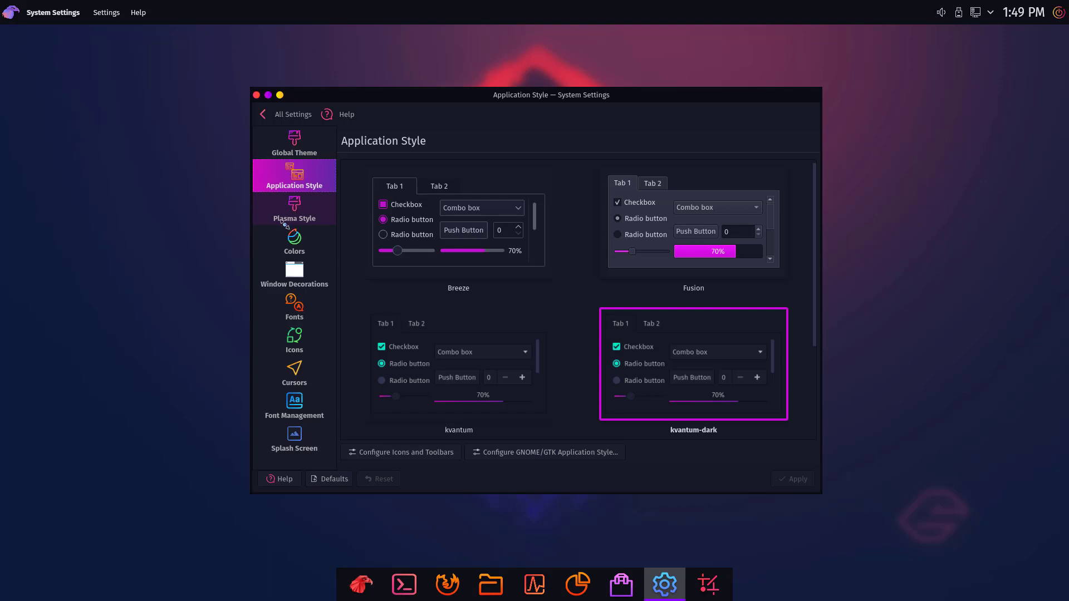
left_click(284, 225)
left_click(295, 274)
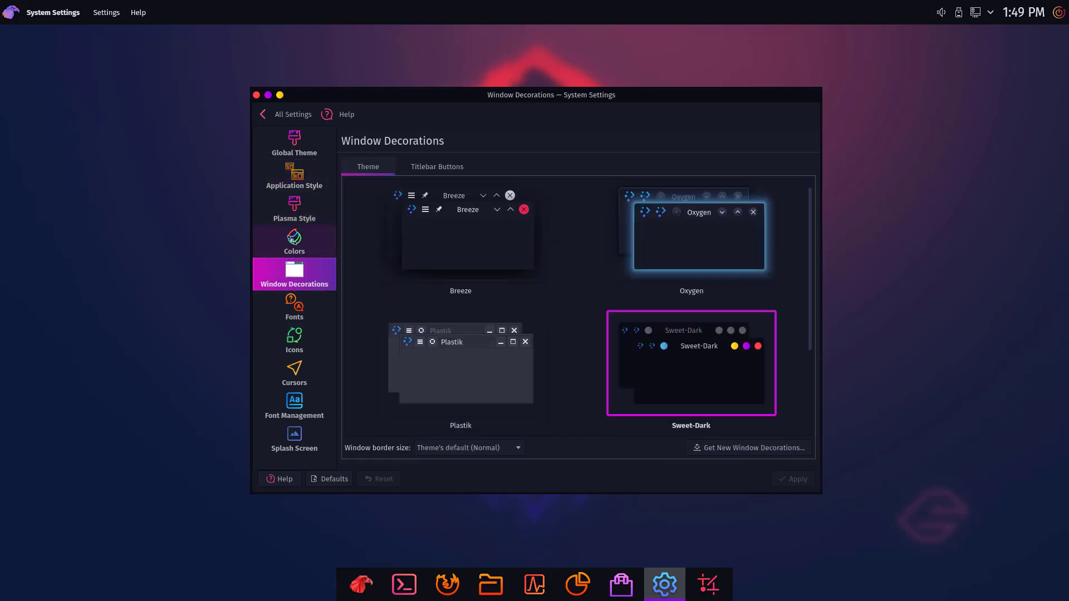
left_click(294, 242)
left_click(294, 274)
left_click(289, 316)
left_click(295, 342)
left_click(298, 386)
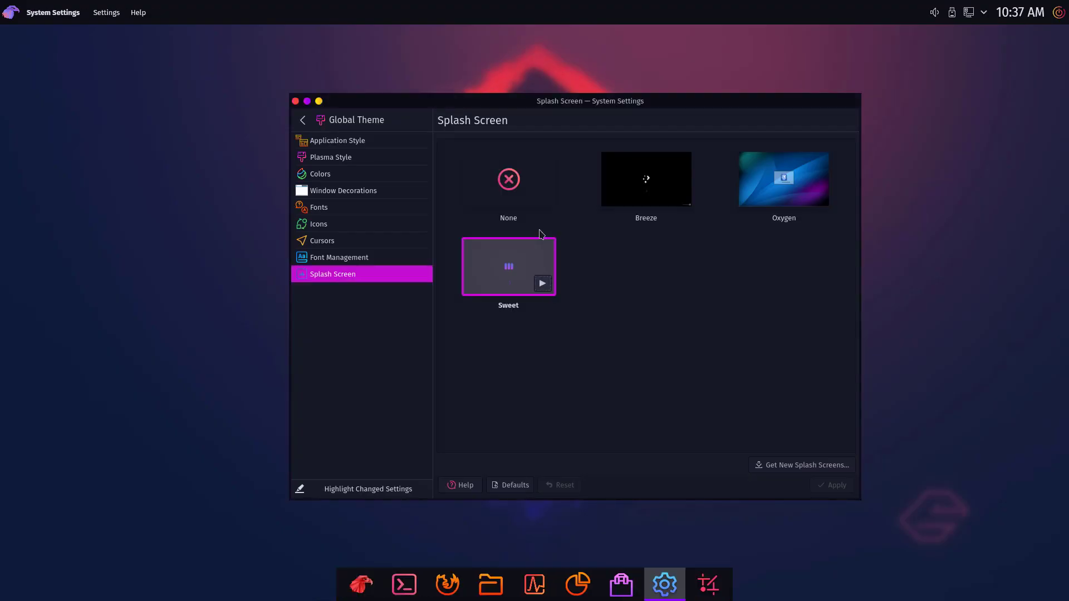
Switch the splash screen from Sweet to None and apply the change.
left_click(509, 182)
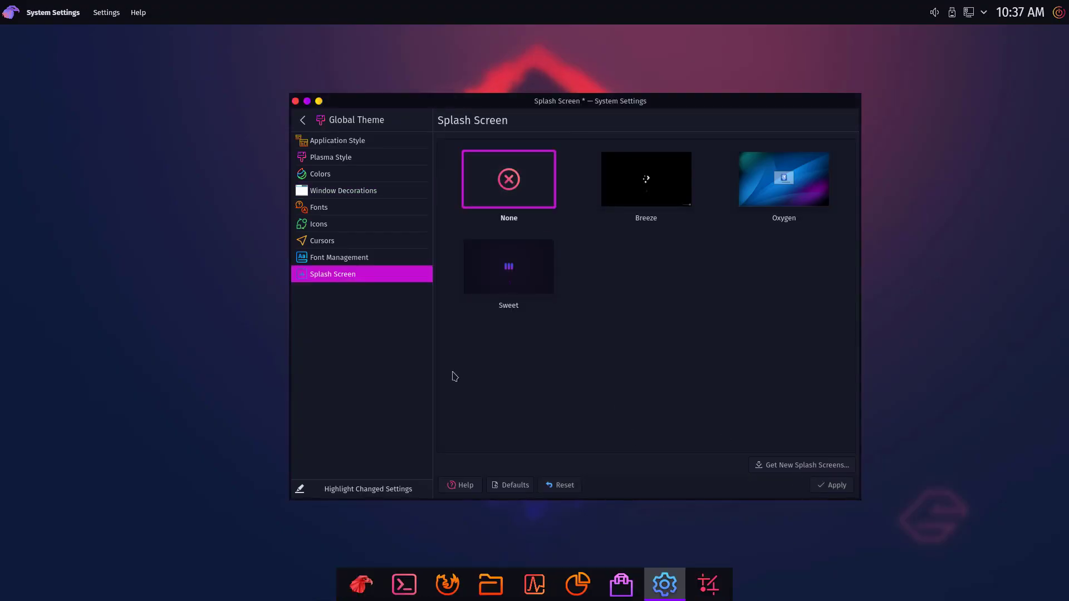
left_click(835, 485)
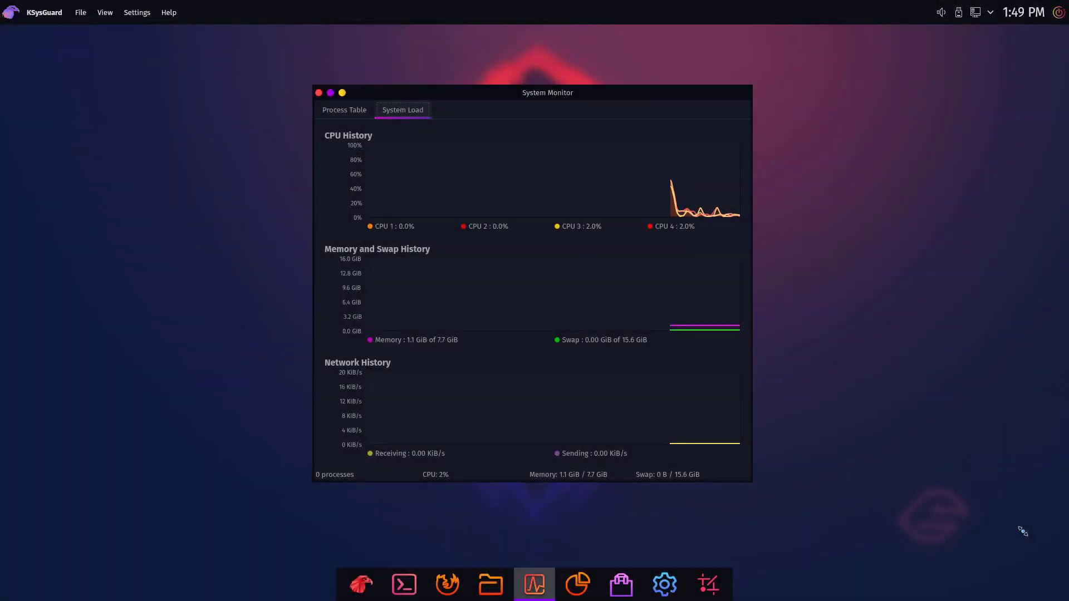
left_click(344, 110)
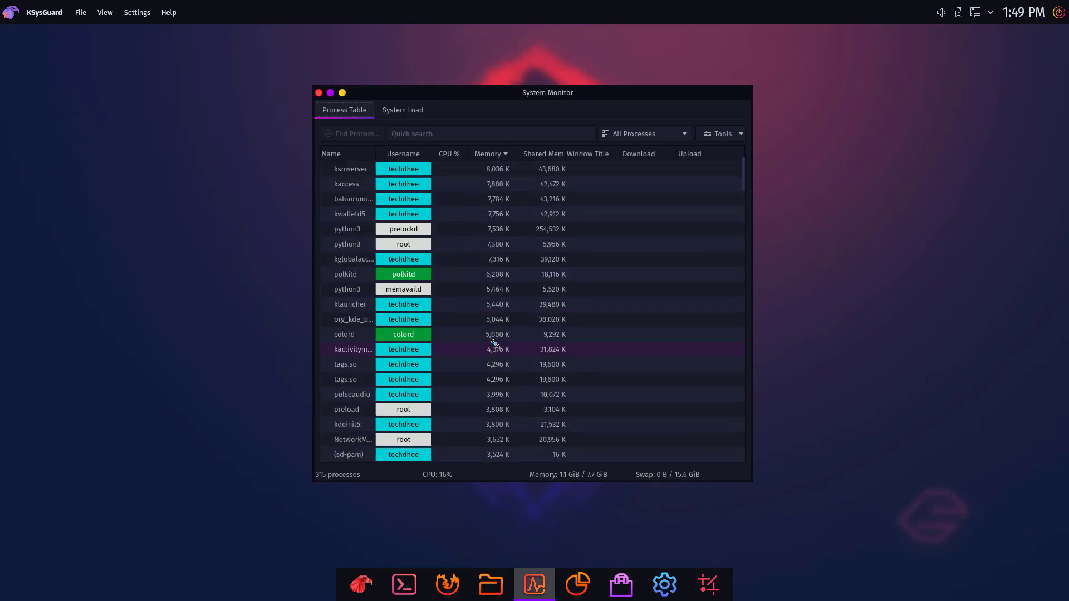
scroll(494, 341, "down", 1)
right_click(450, 293)
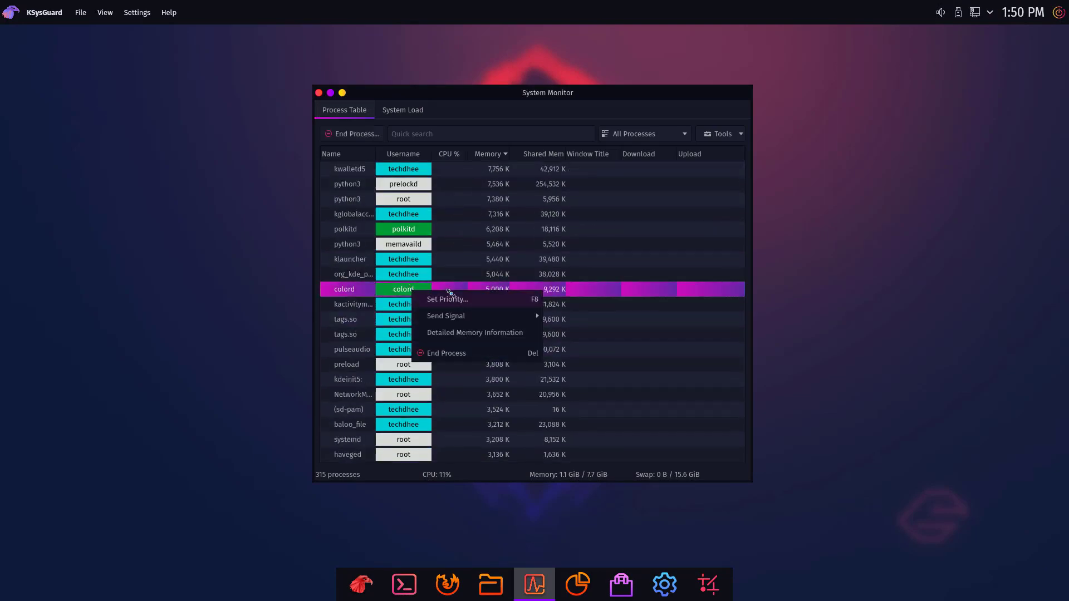
mouse_move(446, 316)
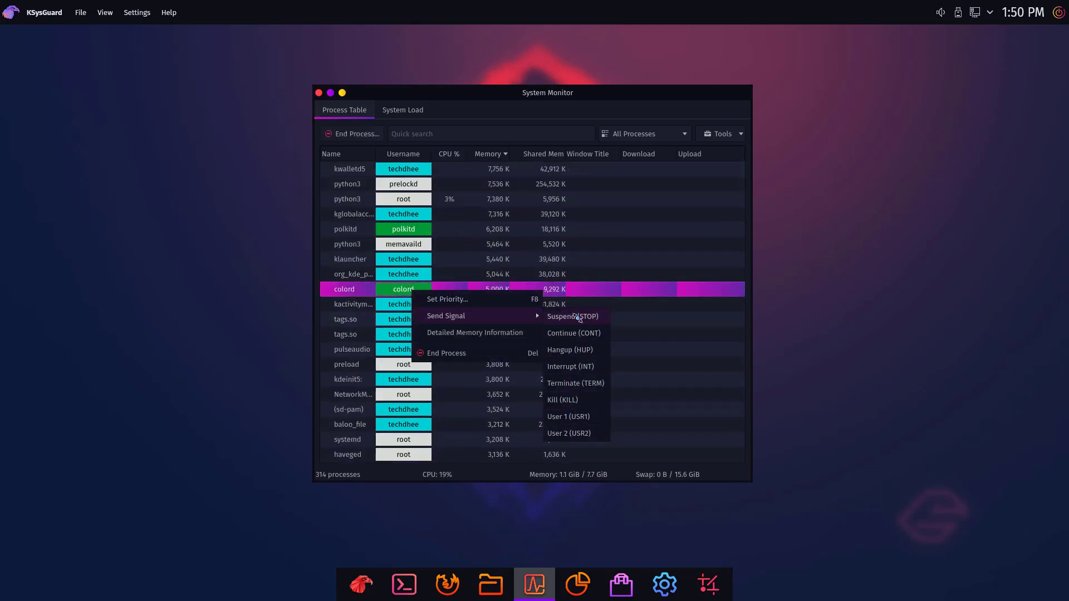
left_click(688, 365)
left_click(409, 113)
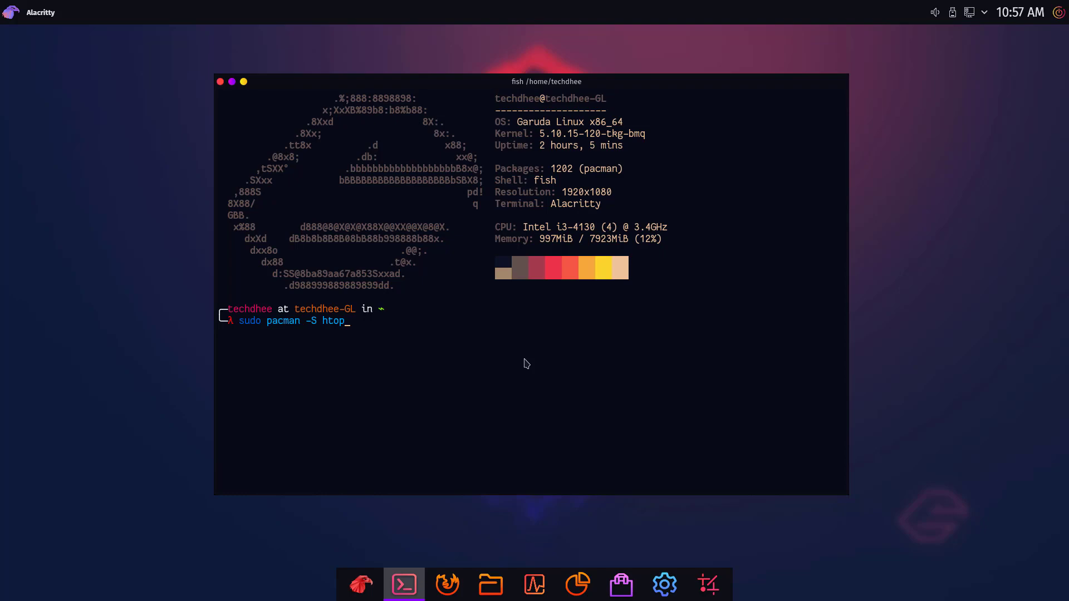
Reinstall htop with 'sudo pacman -S htop', authorise with the password, then launch htop.
key("Return")
key("Return")
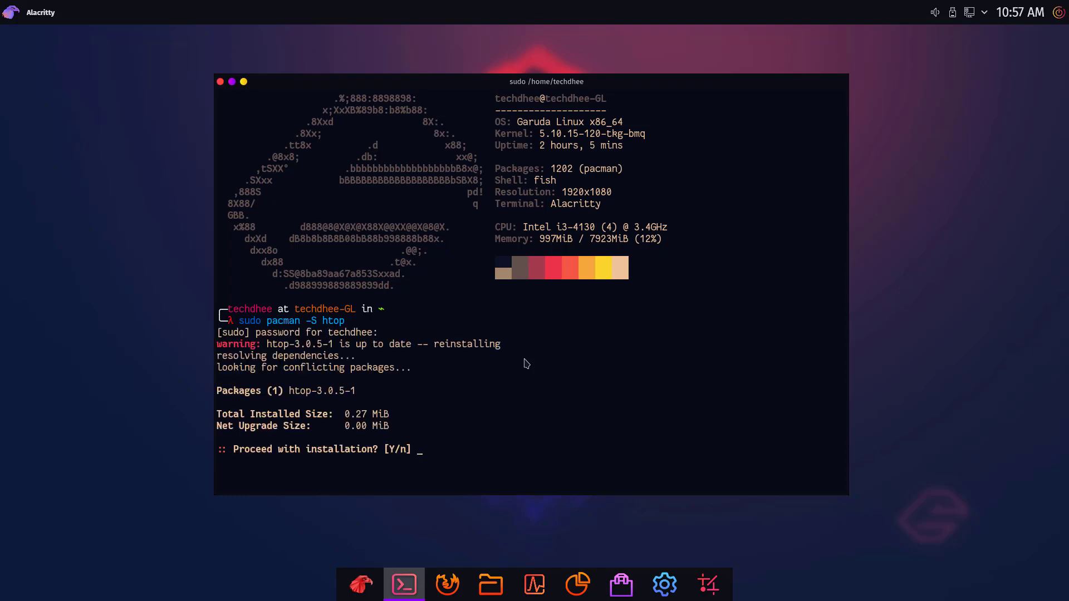
key("Return")
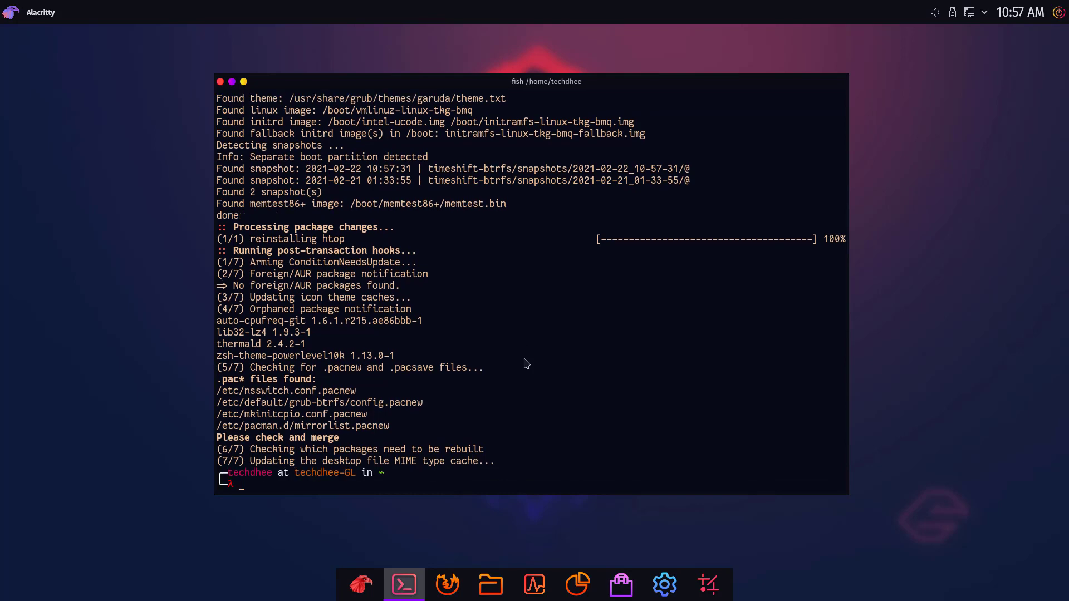
type("htop")
key("Return")
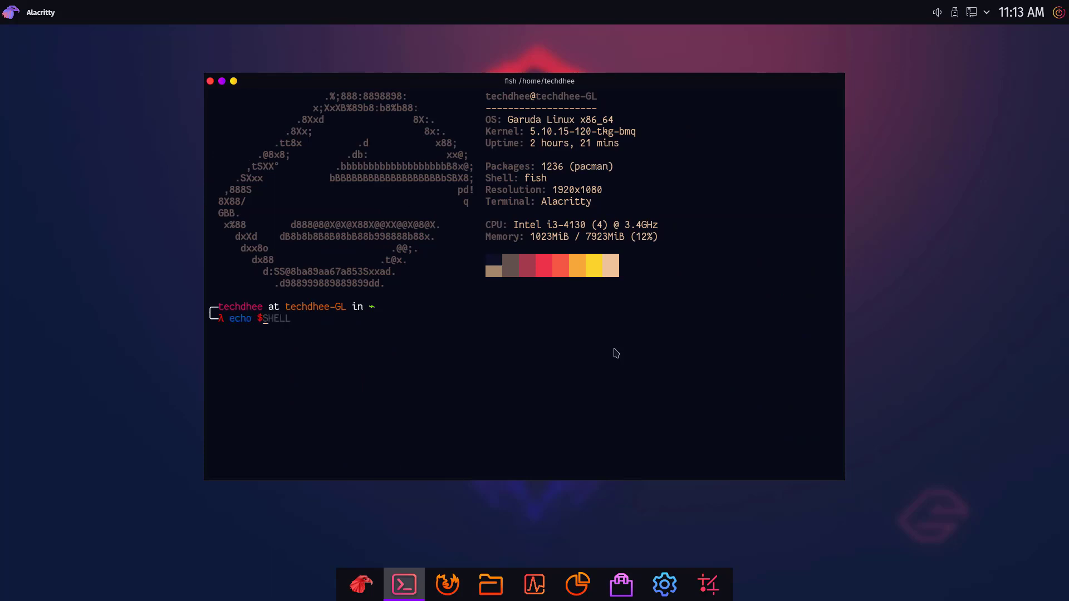
type("L")
Run 'echo $SHELL' confirming fish, highlight the path, then clear the screen.
key("Return")
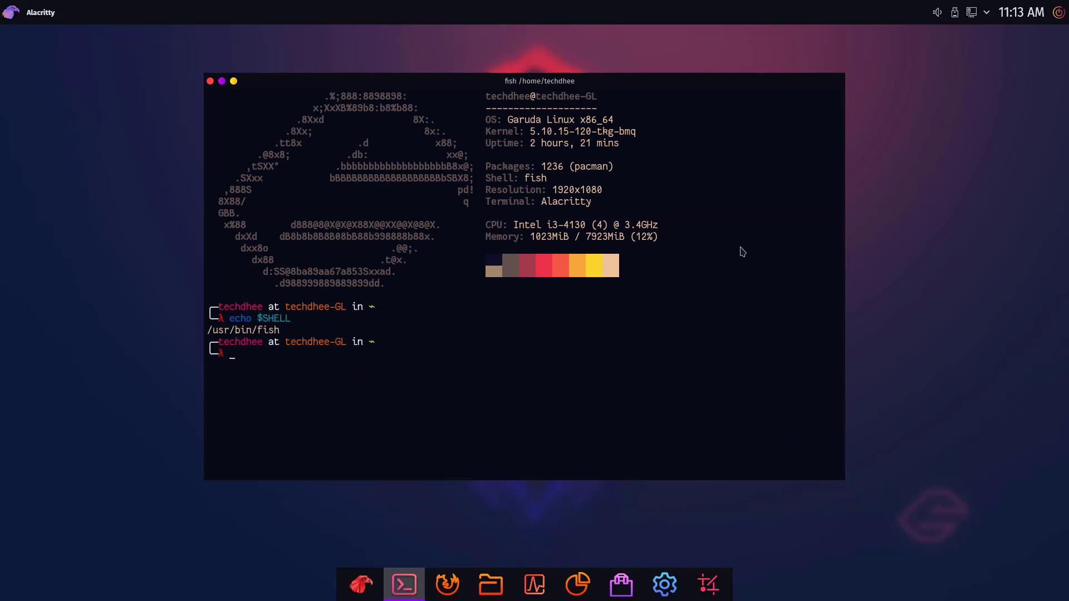
left_click_drag(293, 331, 240, 332)
left_click(278, 343)
key("ctrl+l")
type("zsh")
Start zsh then bash, list the home folder with ls, and exit both shells.
key("Return")
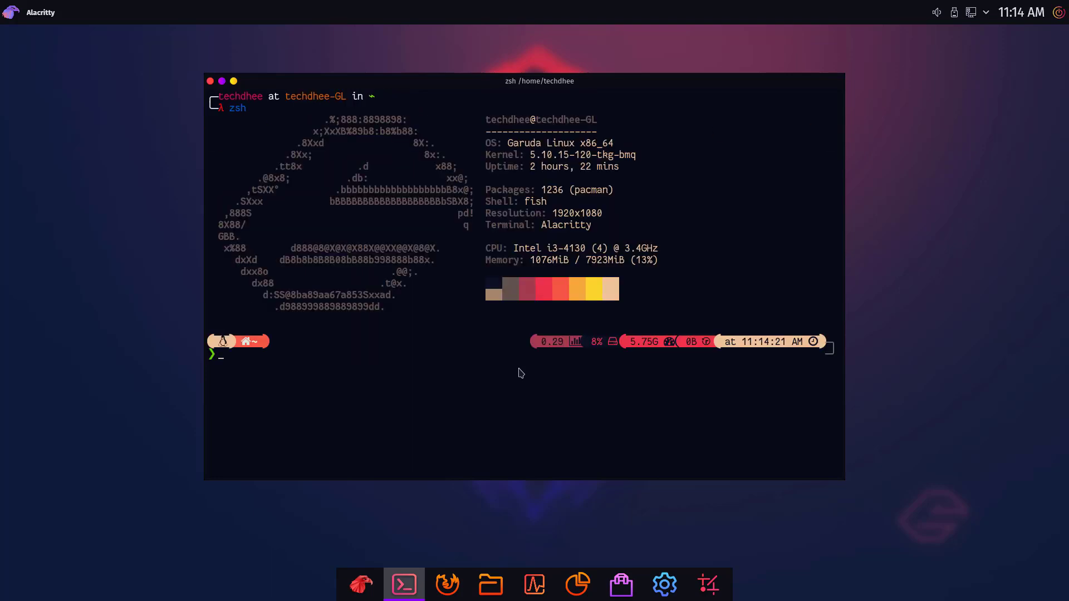
type("bash")
key("Return")
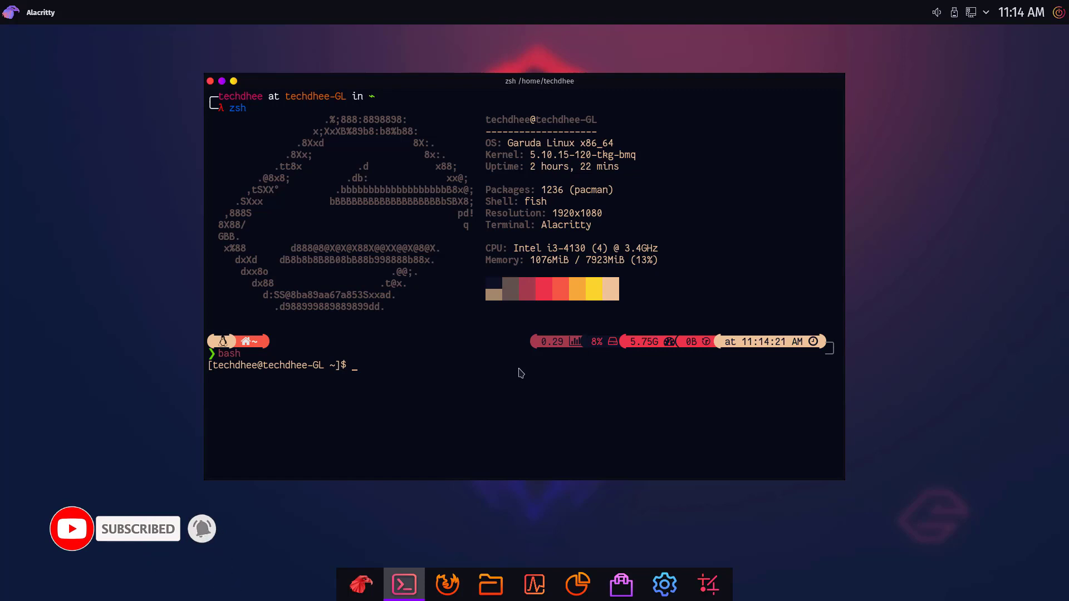
type("ls")
key("Return")
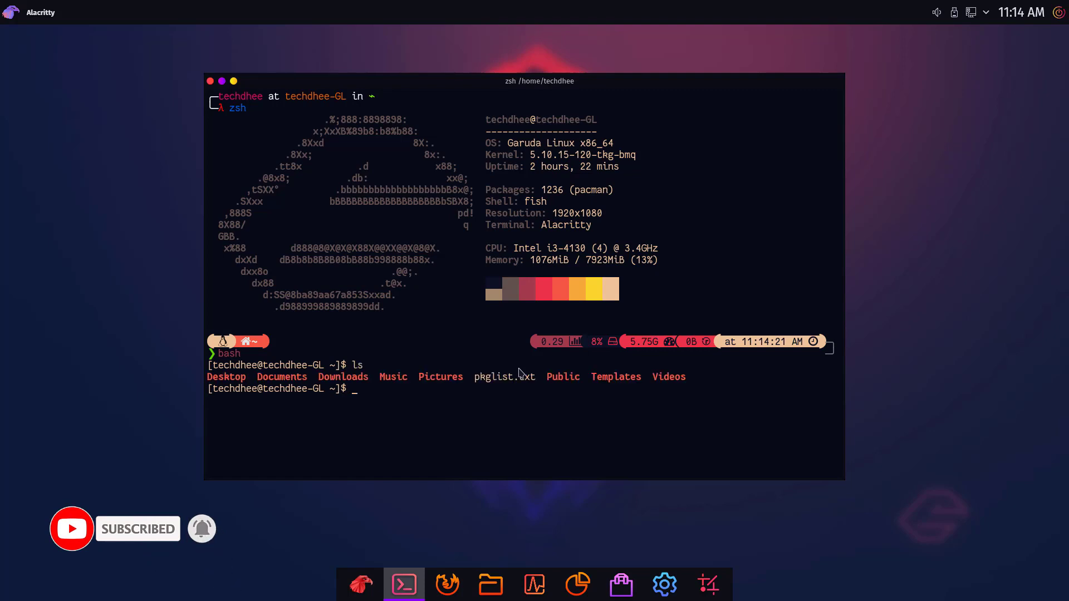
type("exit")
key("Return")
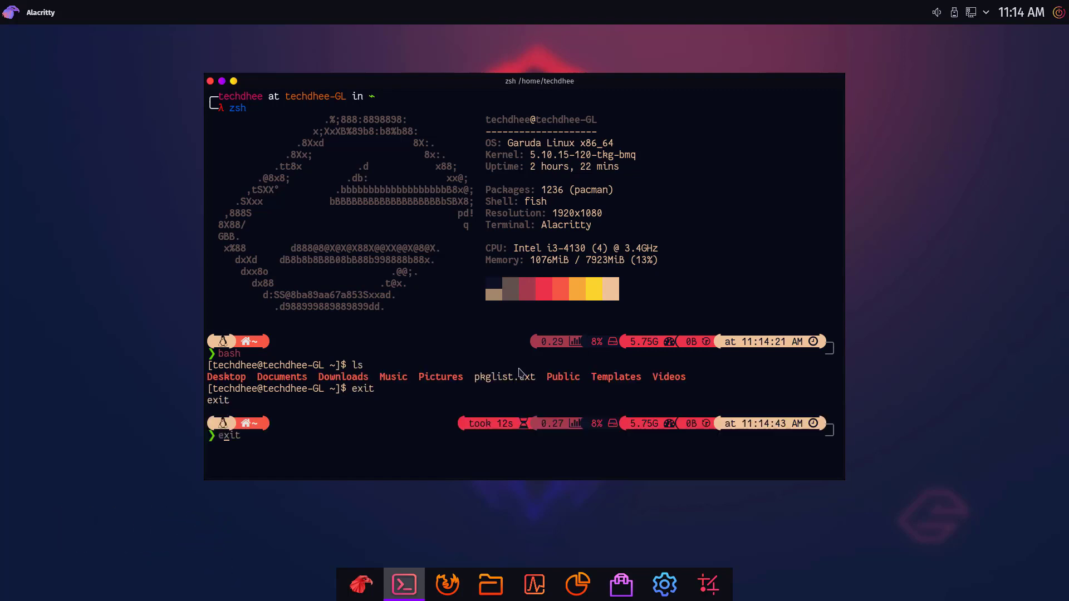
type("xit")
key("Return")
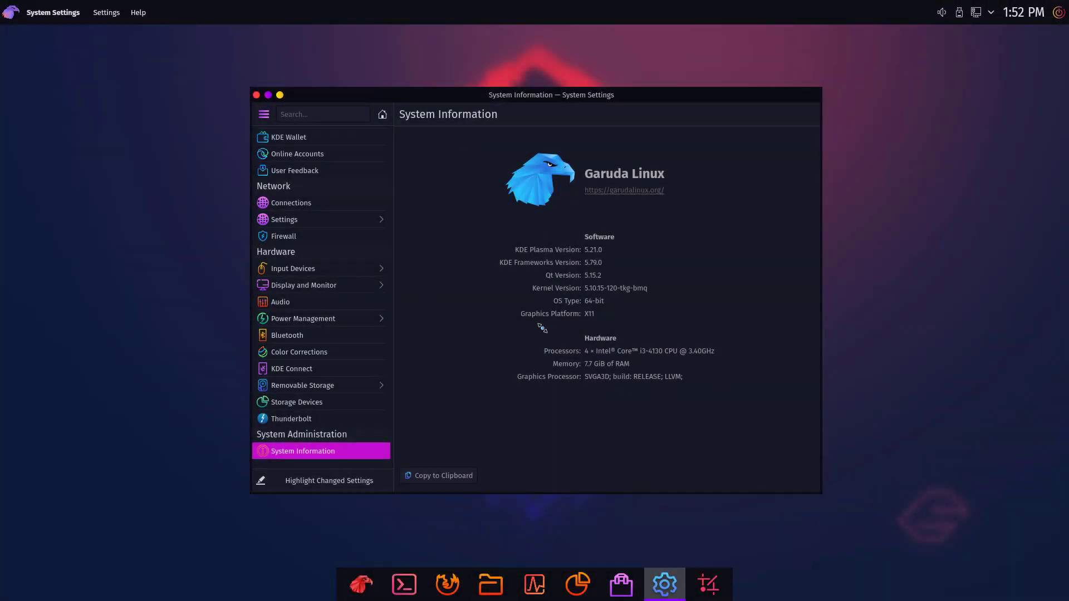
Quit System Settings after reading System Information, returning to the bare desktop.
key("ctrl+q")
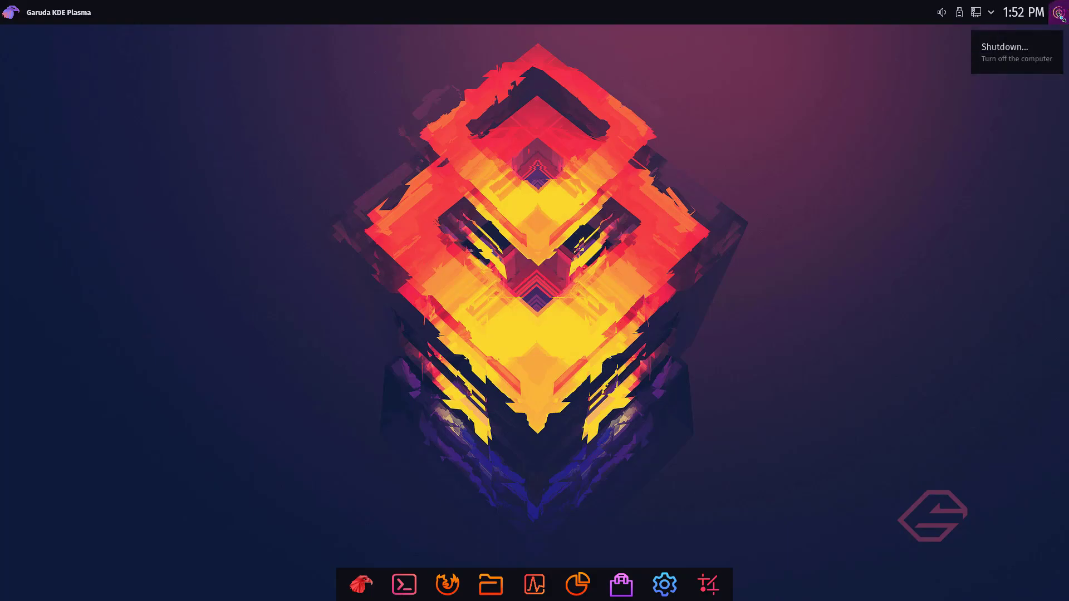